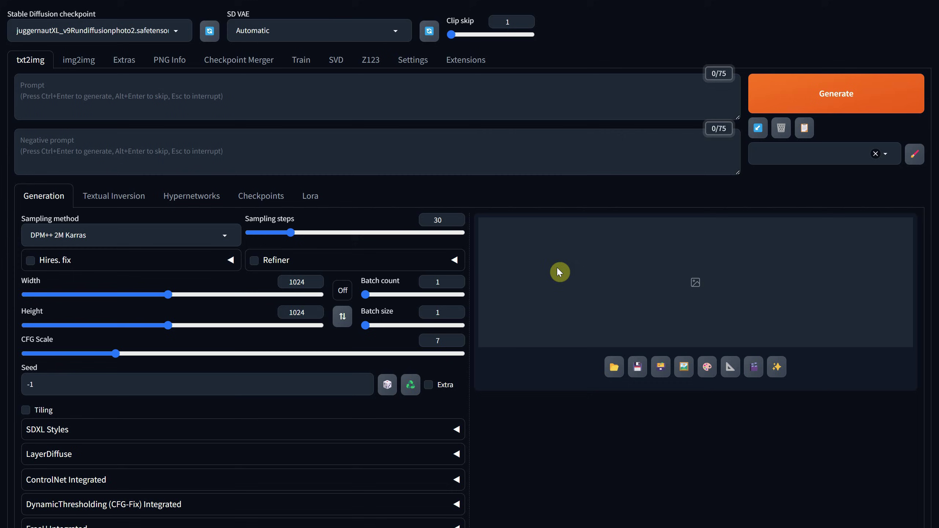
Load the index of available extensions and search it for 'mosaic'
click(470, 61)
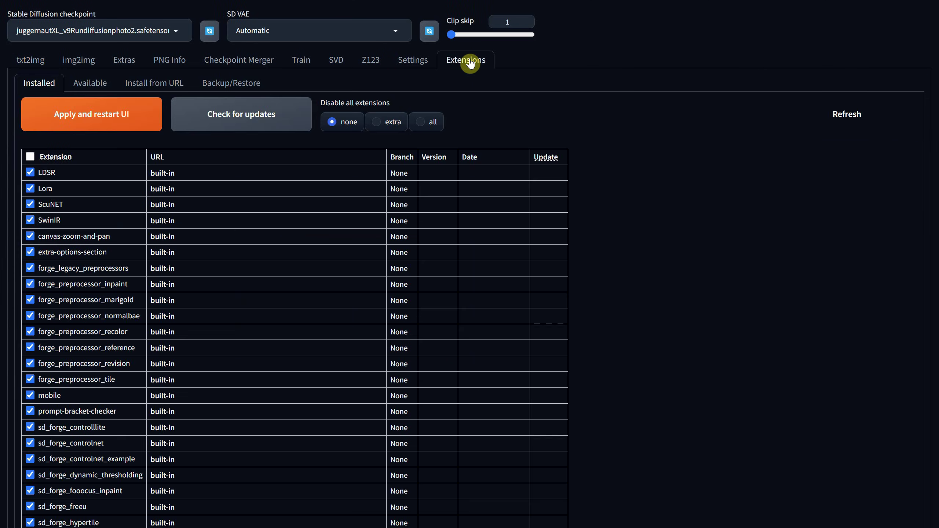
click(89, 84)
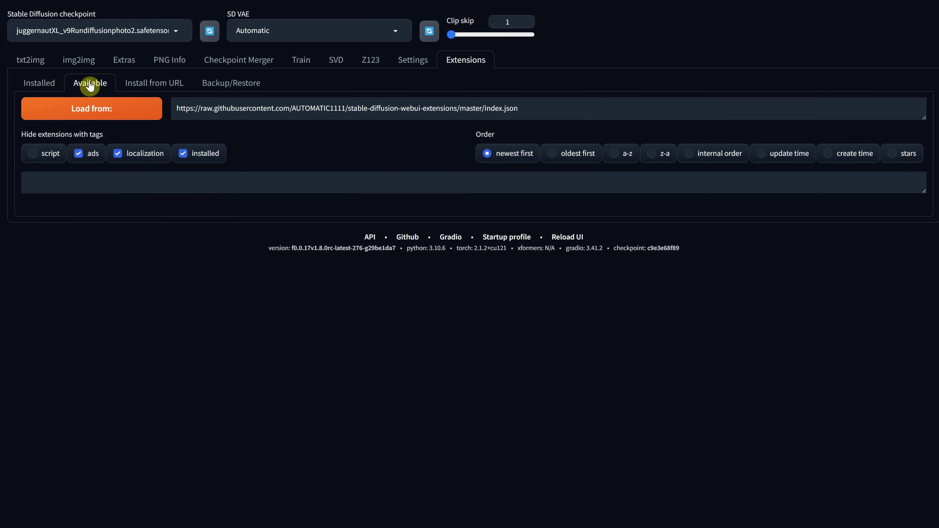
click(99, 112)
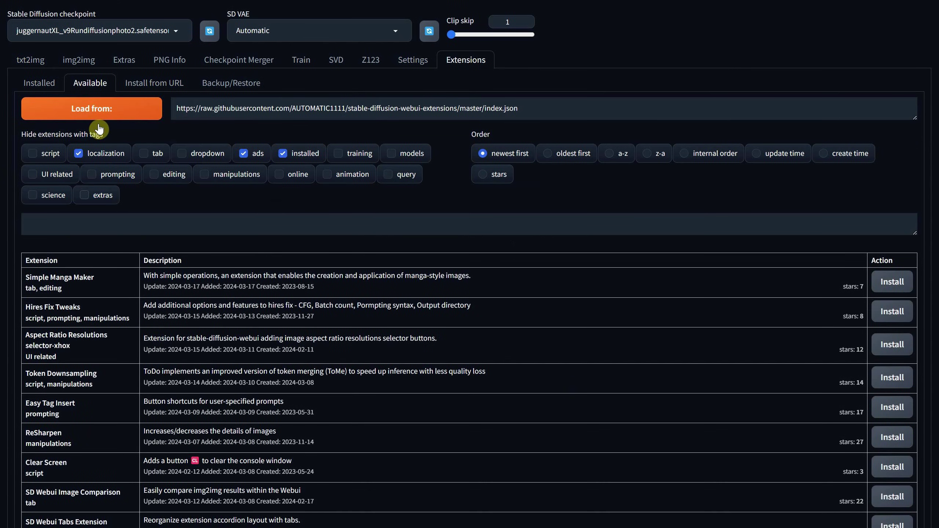
click(98, 223)
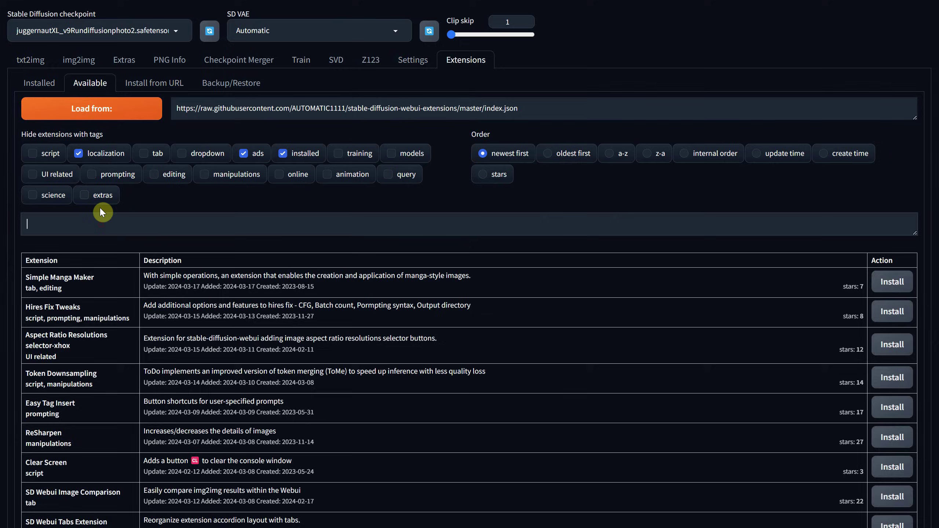
text(mosaic)
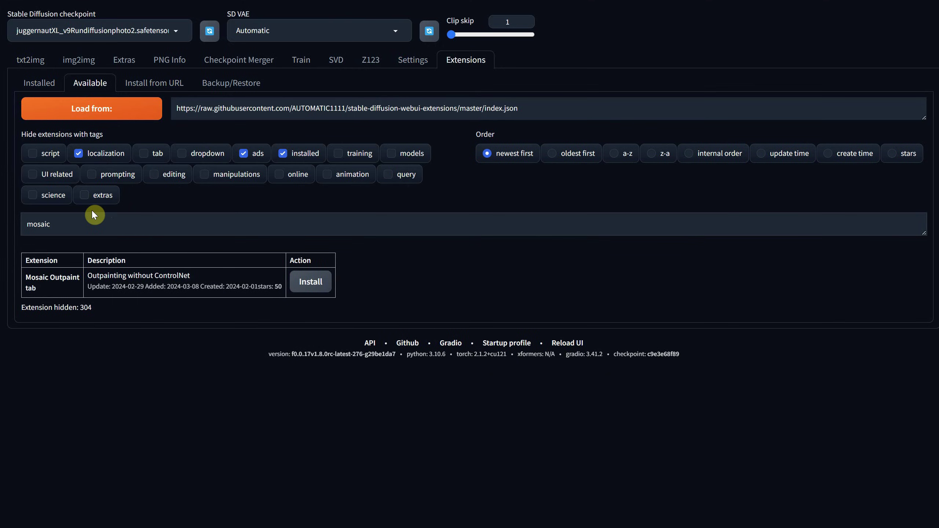
Install the Mosaic Outpaint extension, then apply it and restart the UI
click(42, 279)
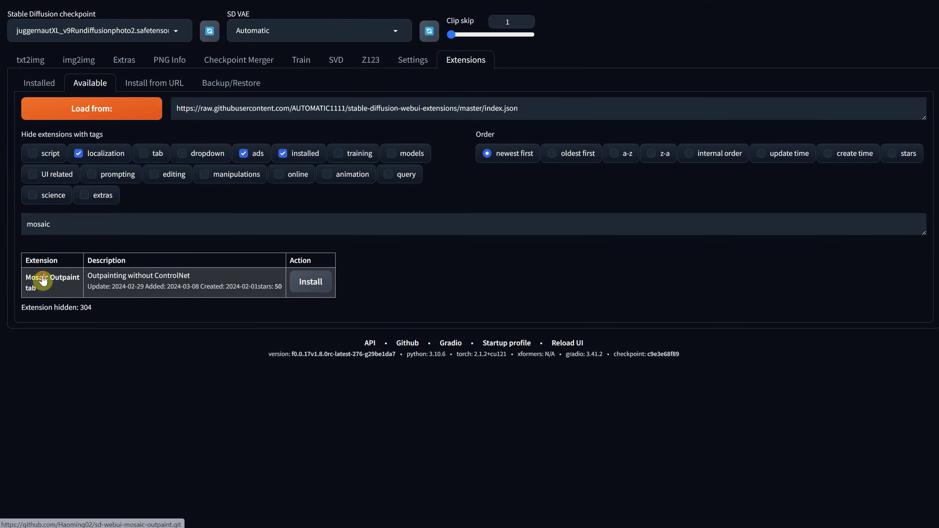
scroll(273, 170, down, 6)
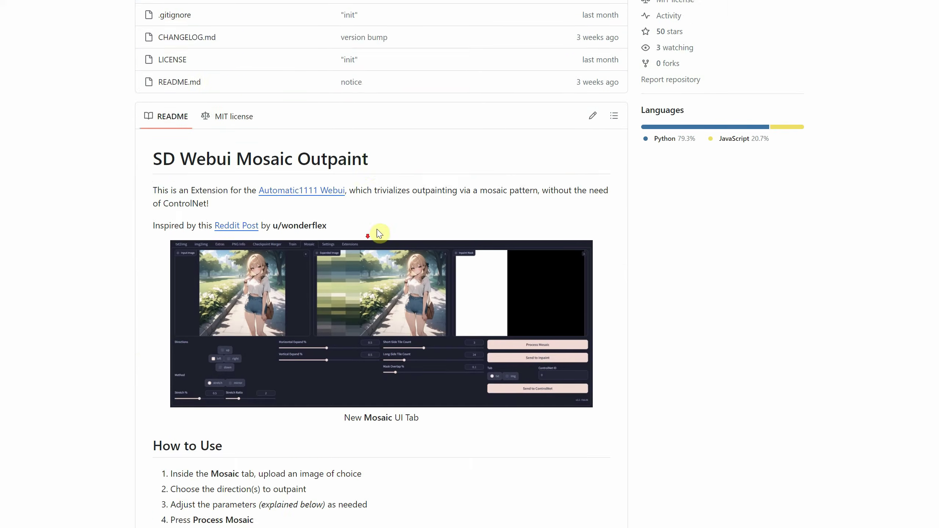
scroll(559, 144, down, 7)
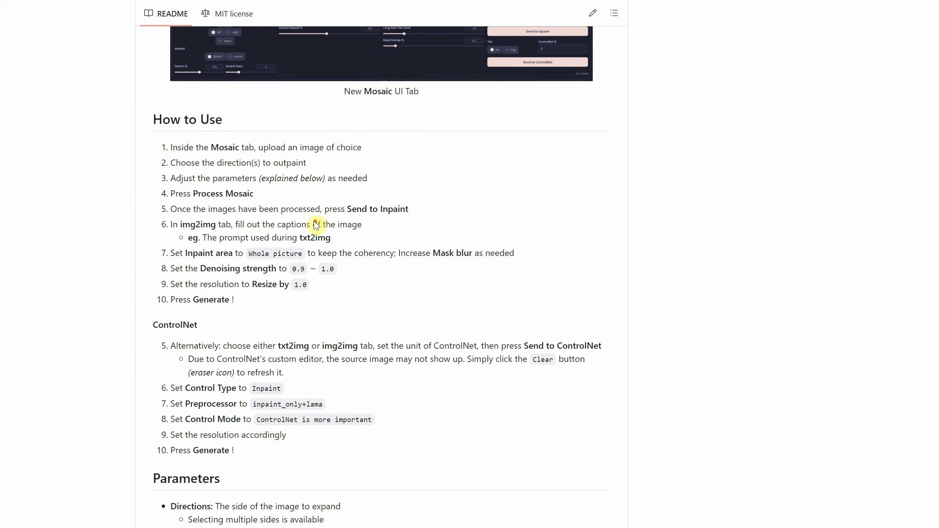
scroll(254, 286, down, 4)
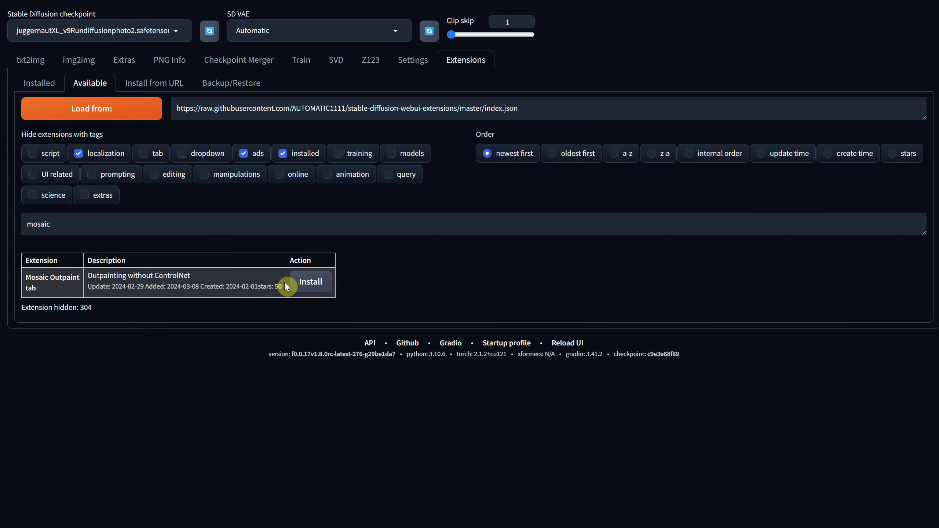
click(306, 288)
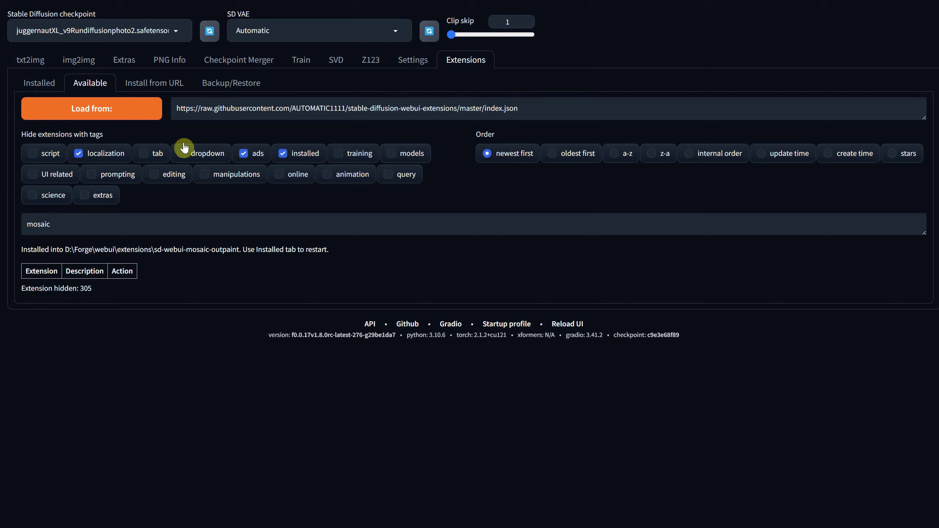
click(46, 87)
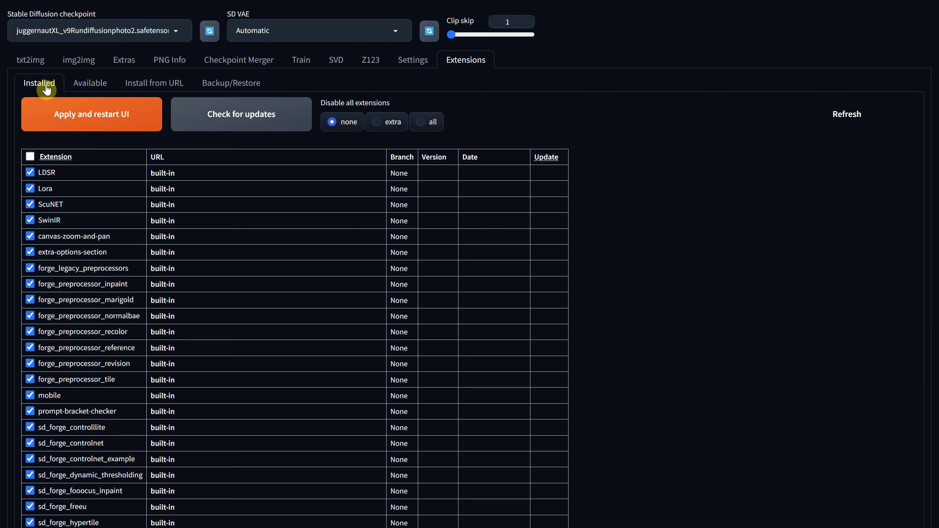
click(104, 111)
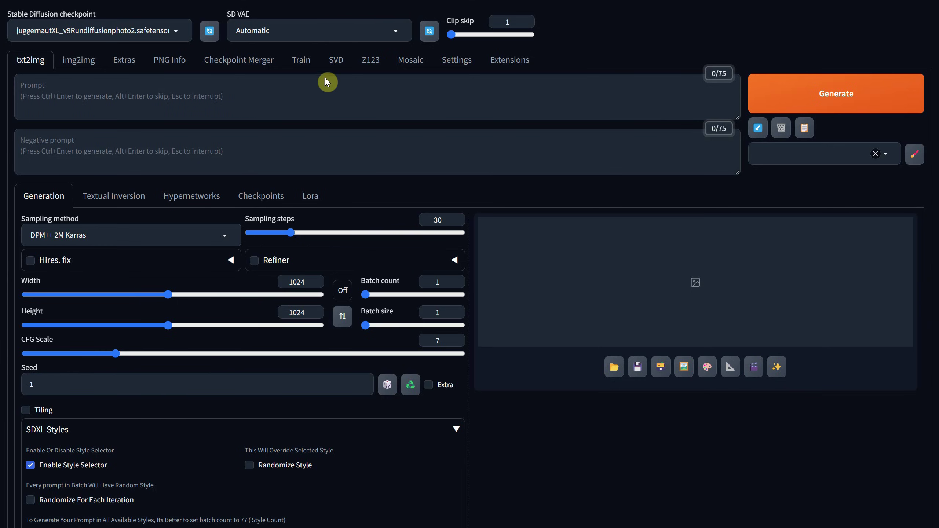
Enter the txt2img prompt 'a cute cartoon bunny in a magical forest, digital apinting'
click(407, 66)
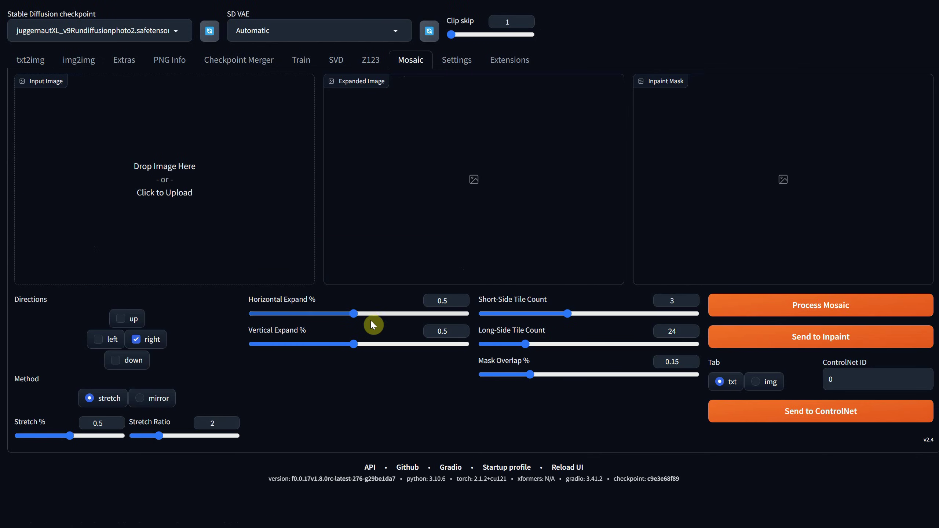
click(35, 62)
click(194, 97)
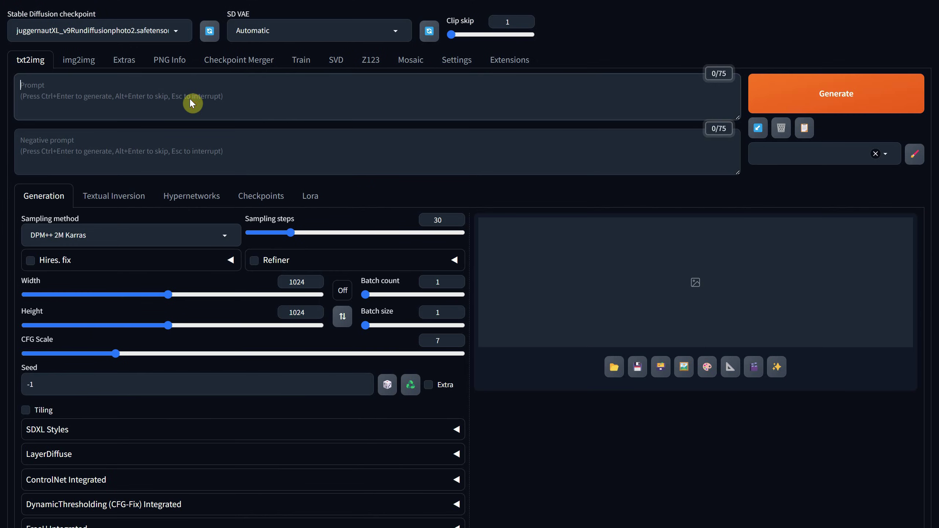
text(a cute cartoon bunny ina)
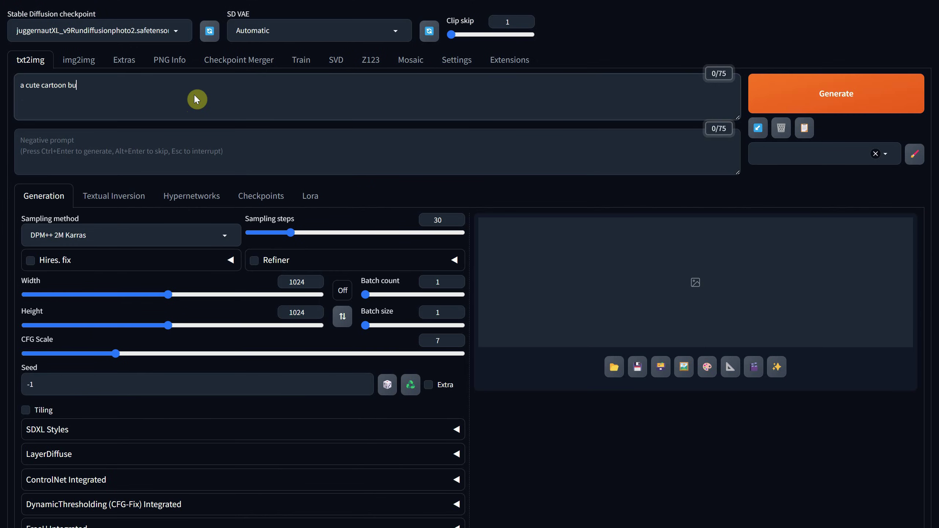
key(BackSpace)
key(BackSpace)
text(a magical forest, digital ap)
text(inting)
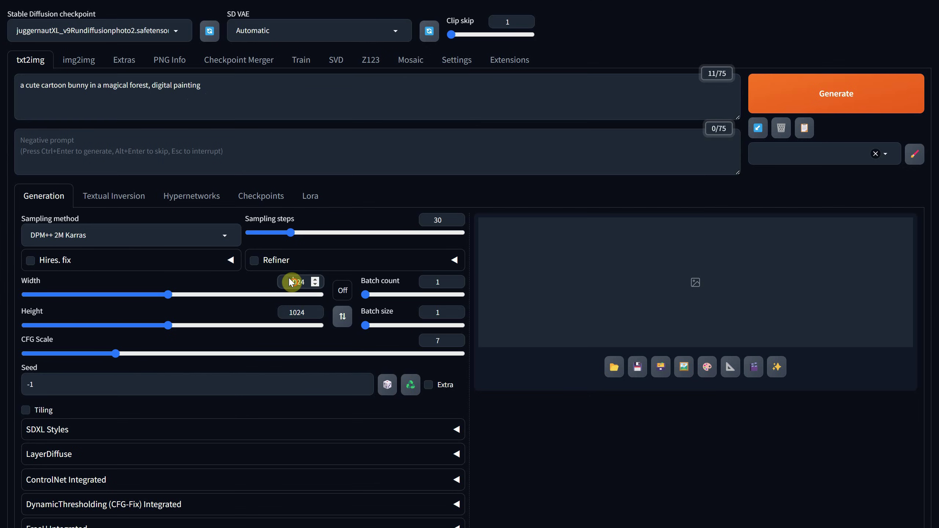
Apply the Digital Art SDXL style, generate the 1024×1024 bunny image and view it full-screen
scroll(306, 321, down, 2)
scroll(291, 312, down, 1)
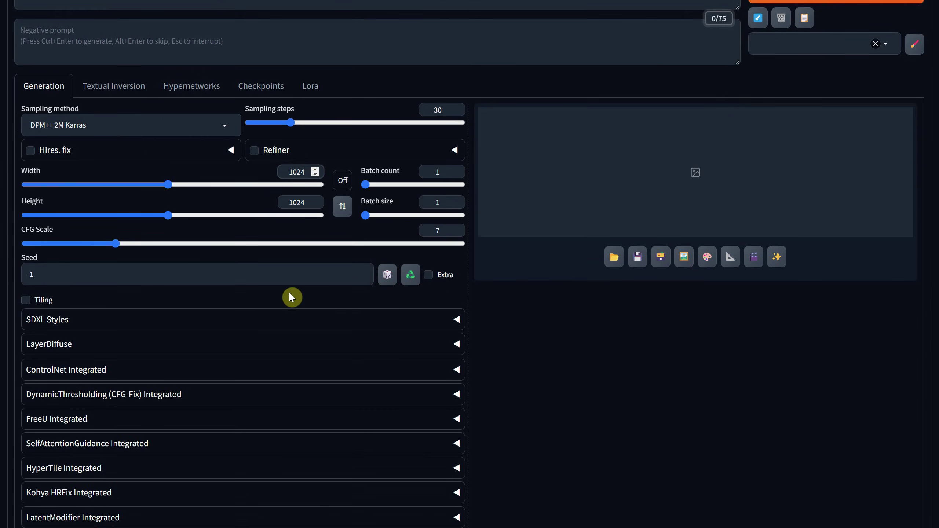
click(279, 325)
scroll(285, 326, down, 1)
scroll(285, 324, down, 2)
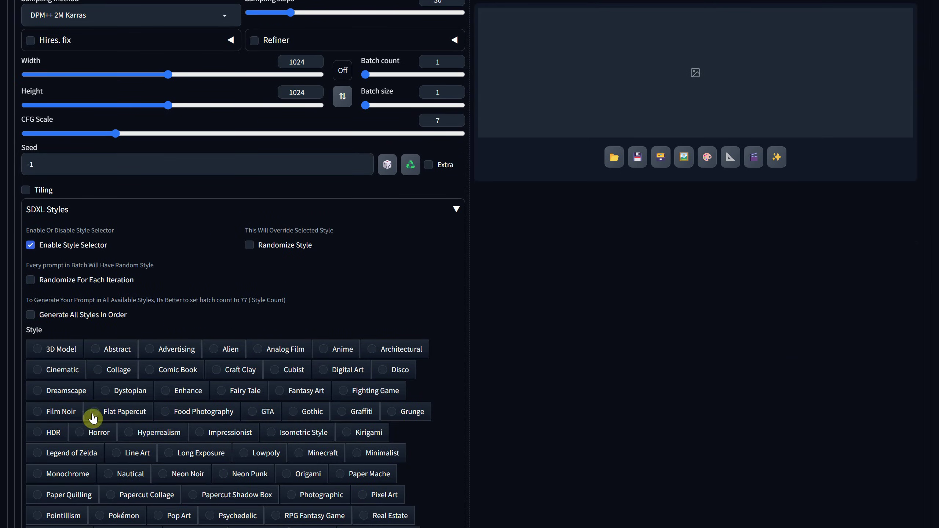
scroll(482, 211, up, 6)
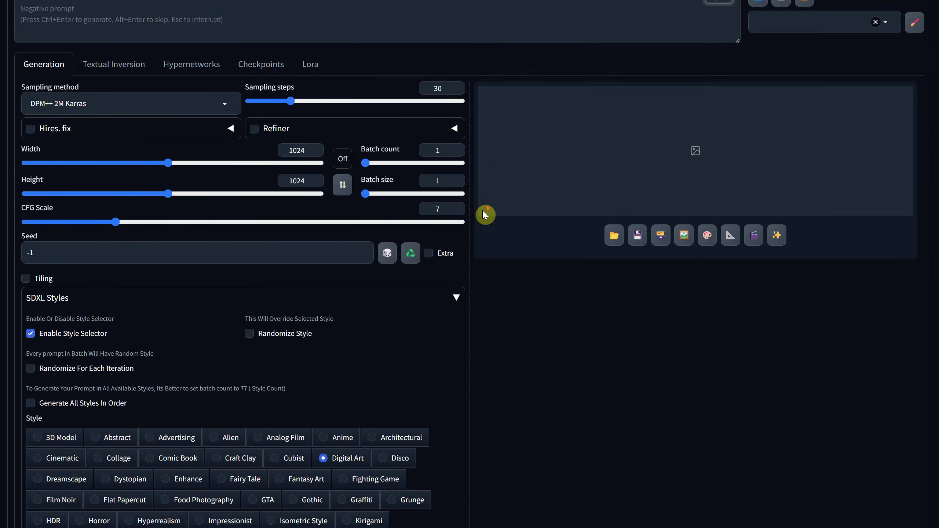
click(817, 105)
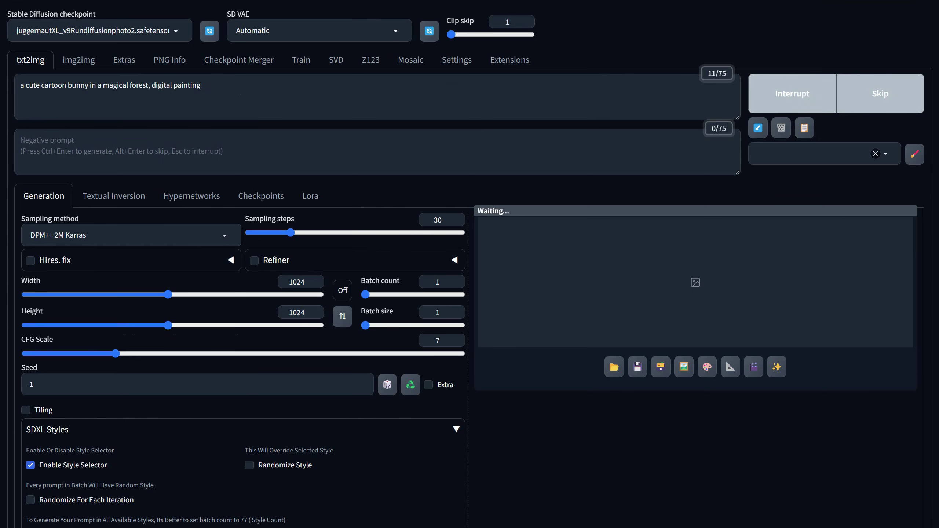
click(726, 306)
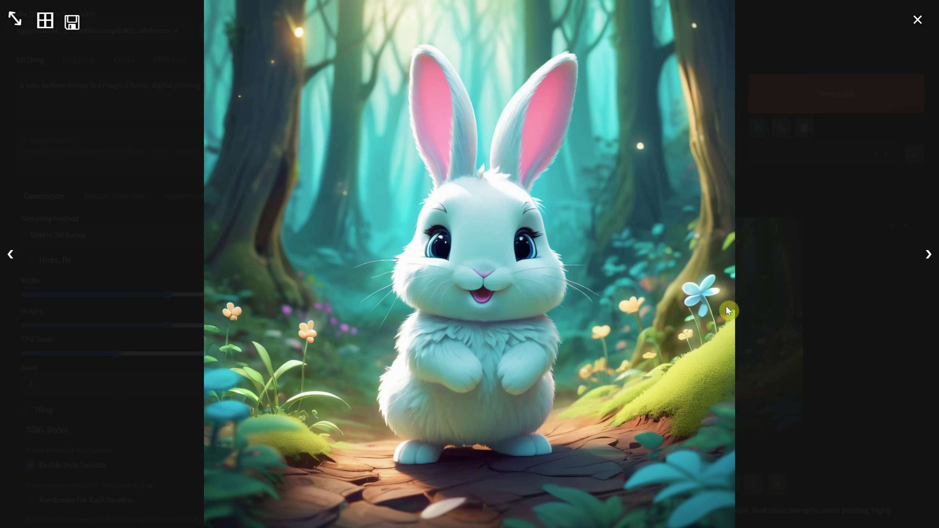
Try loading the bunny file as the Mosaic input image, then remove it
click(920, 19)
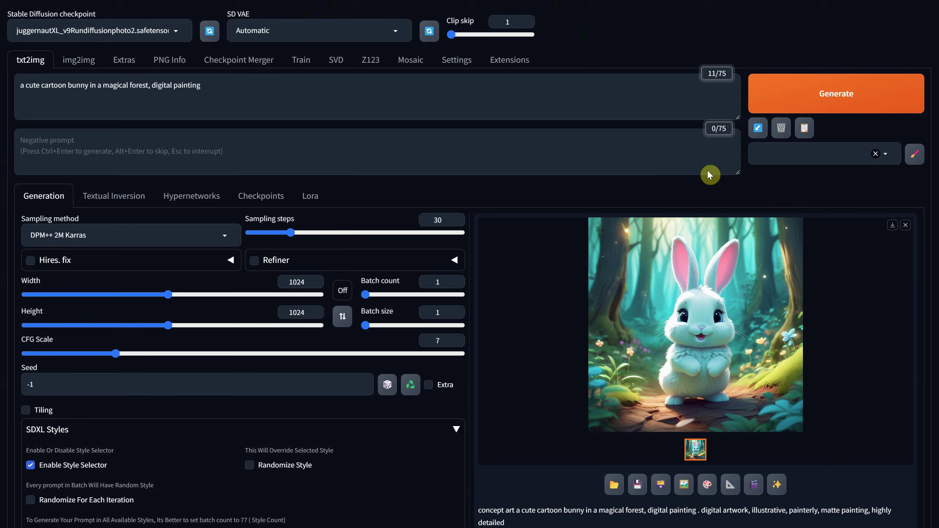
click(413, 69)
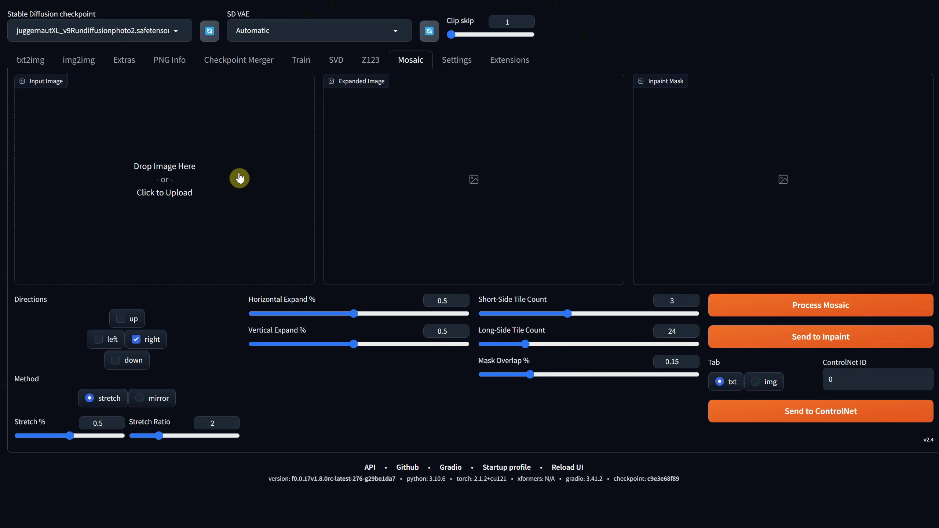
click(221, 182)
double_click(122, 65)
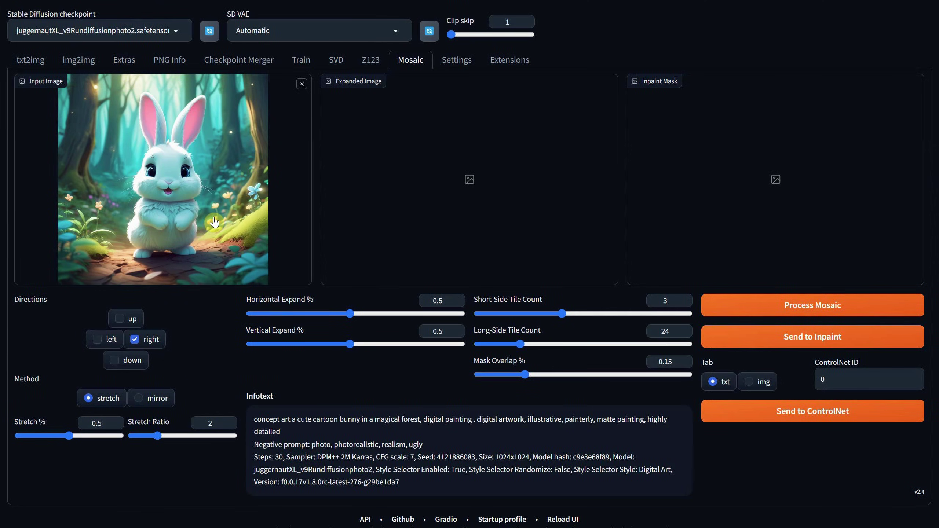
click(302, 84)
Copy the txt2img bunny result into the Mosaic Input Image and bring up the parameters screenshot
click(34, 64)
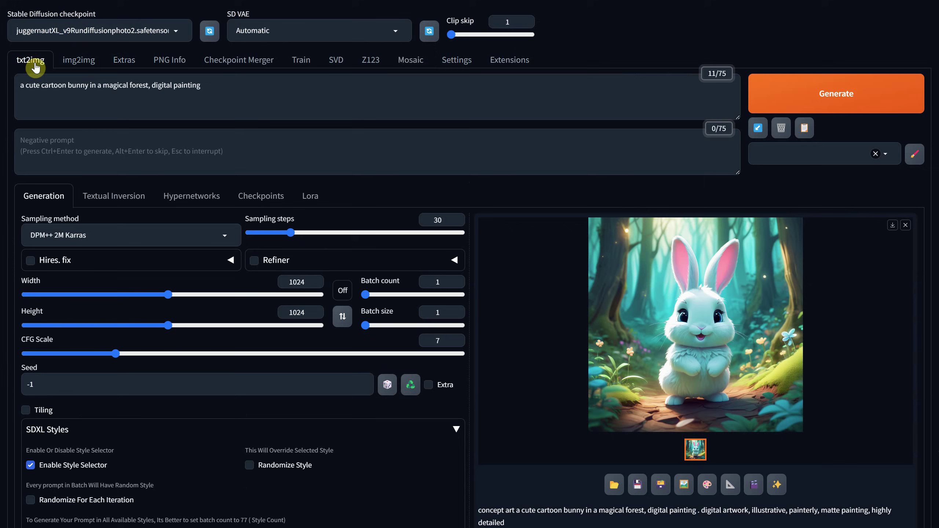
right_click(644, 308)
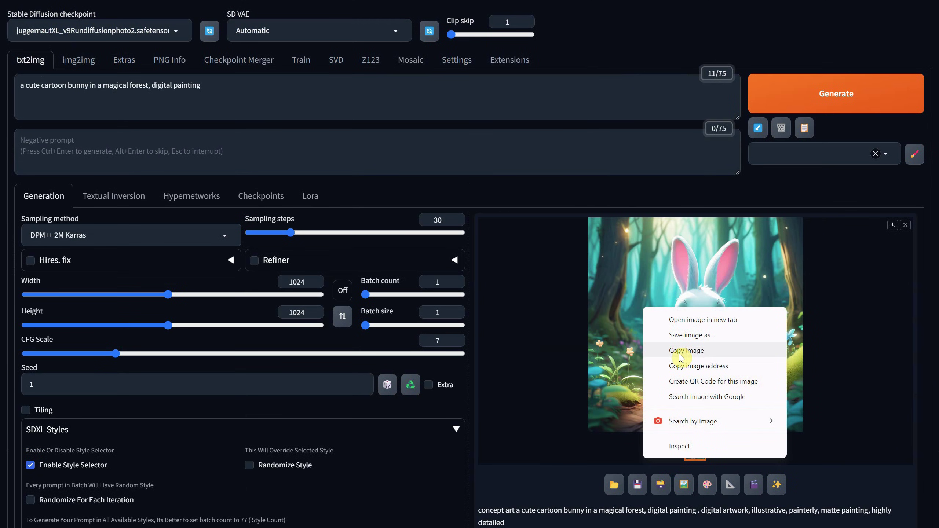
click(679, 353)
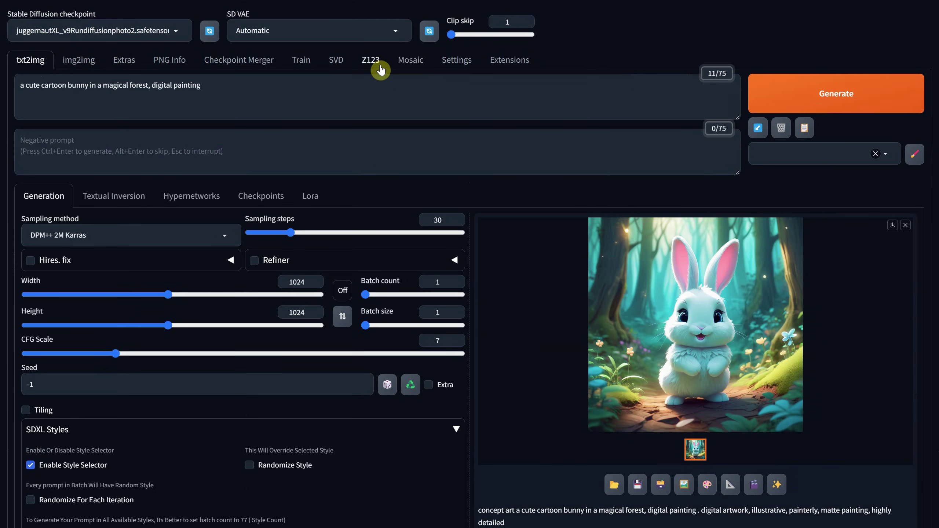
click(405, 59)
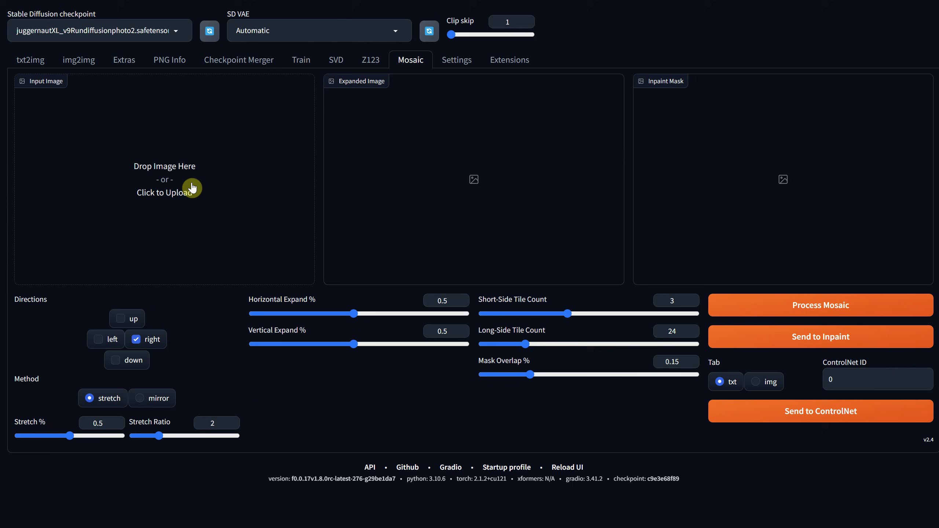
key(ctrl+v)
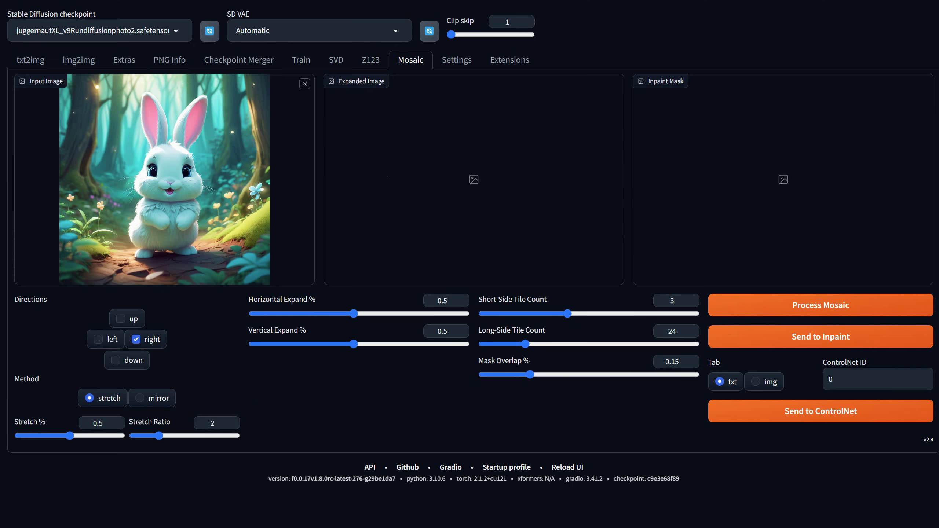
key(alt+Tab)
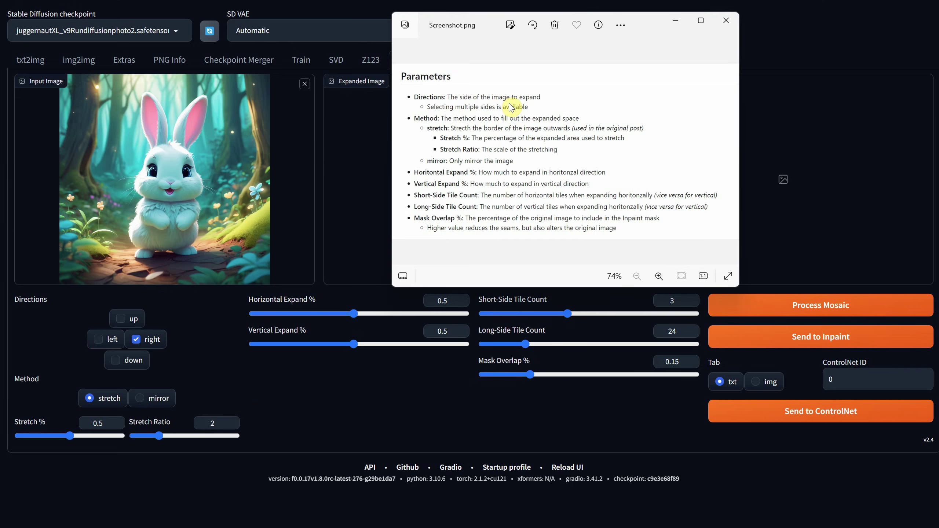
Process mosaic expansions to the right, then to the left
click(139, 341)
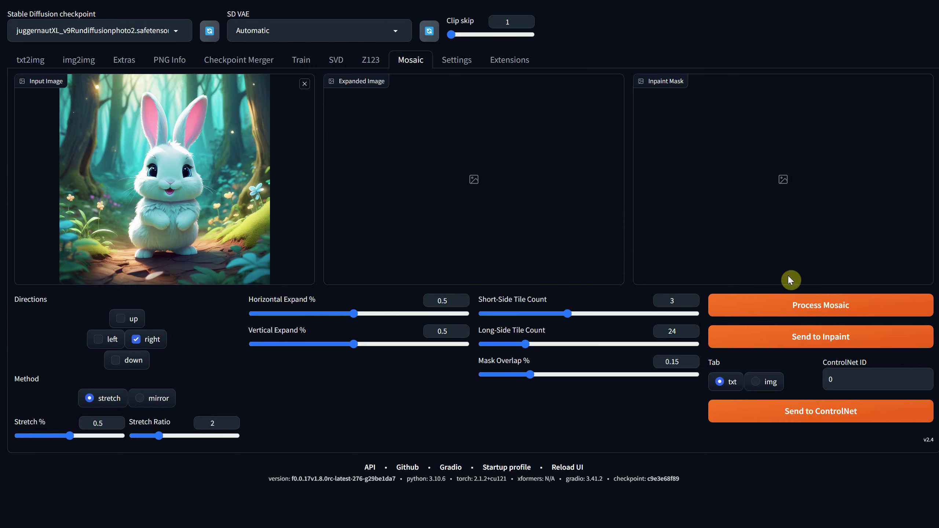
click(783, 305)
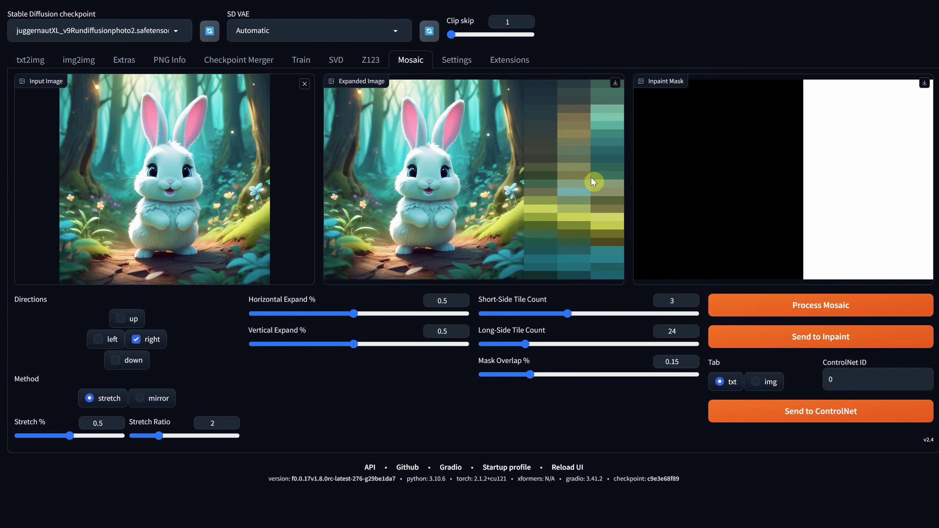
click(148, 341)
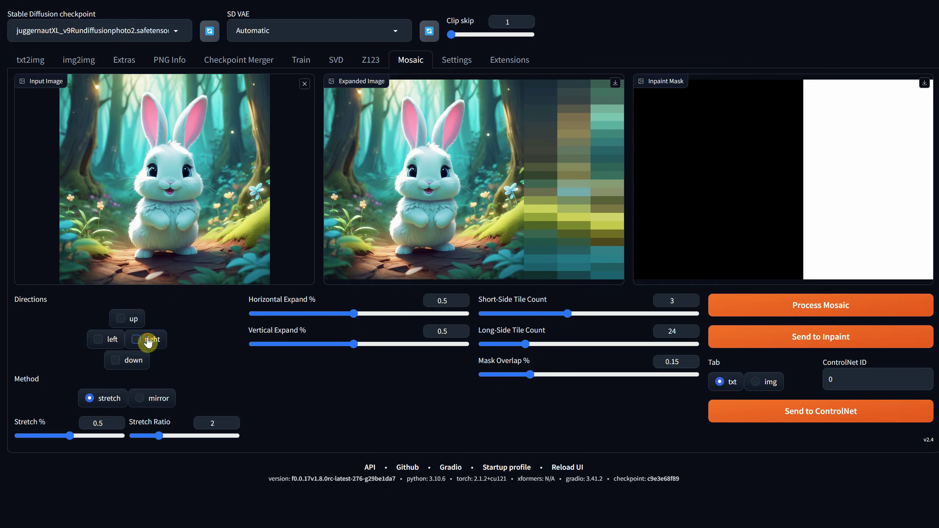
click(98, 339)
click(777, 311)
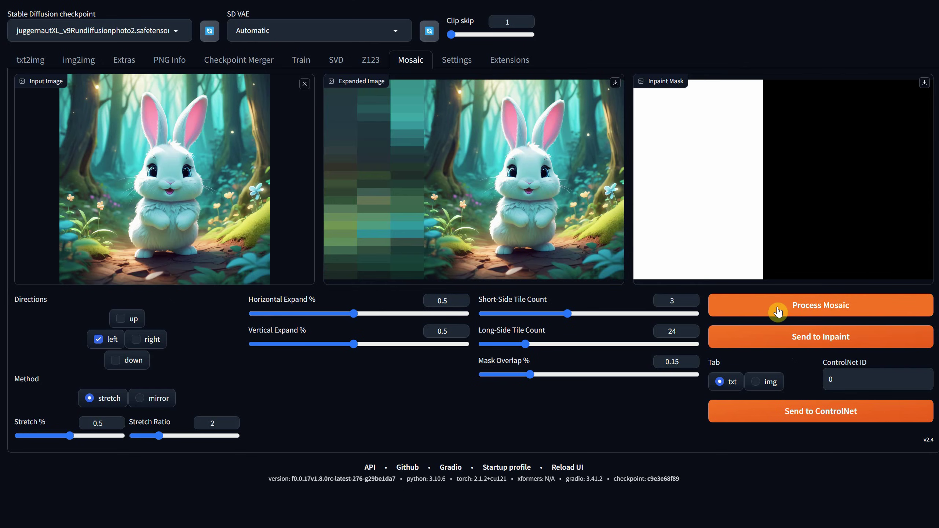
Process an up, right and down expansion together, then clear those three directions
click(98, 339)
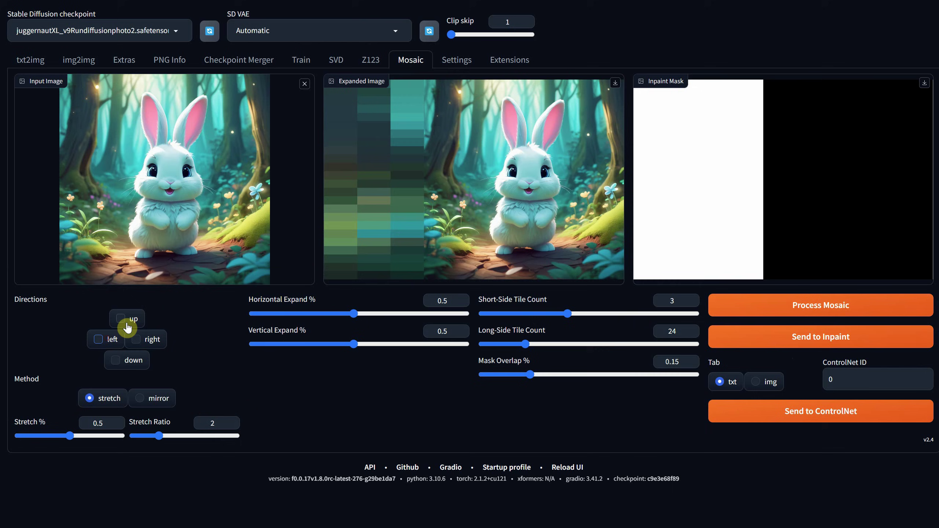
click(121, 318)
click(137, 342)
click(122, 360)
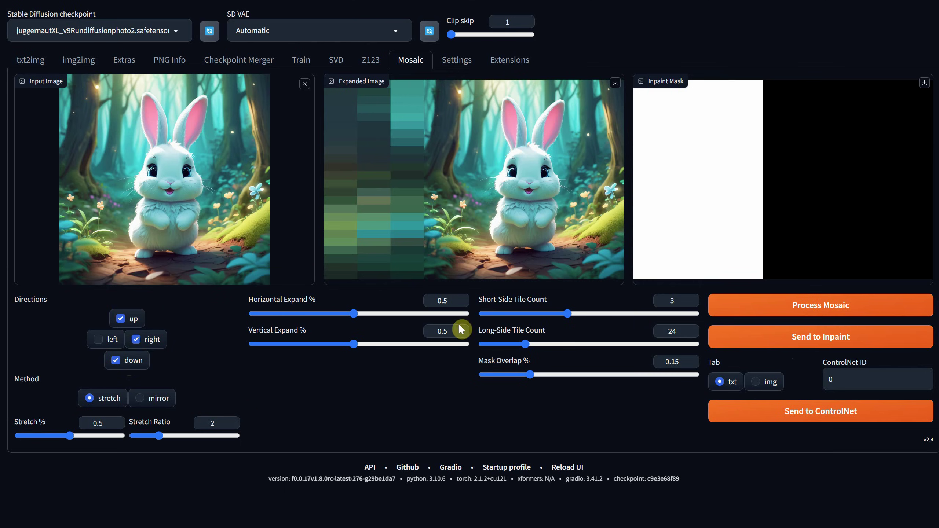
click(781, 311)
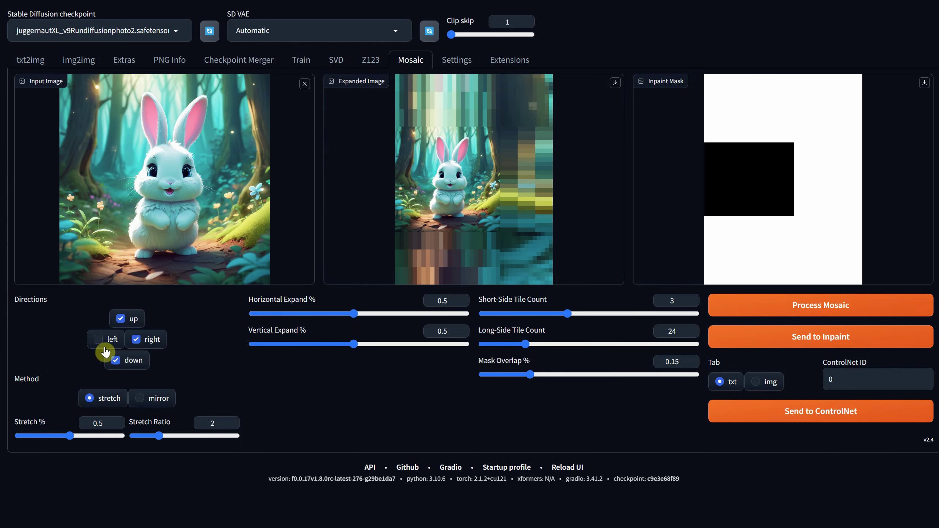
click(116, 361)
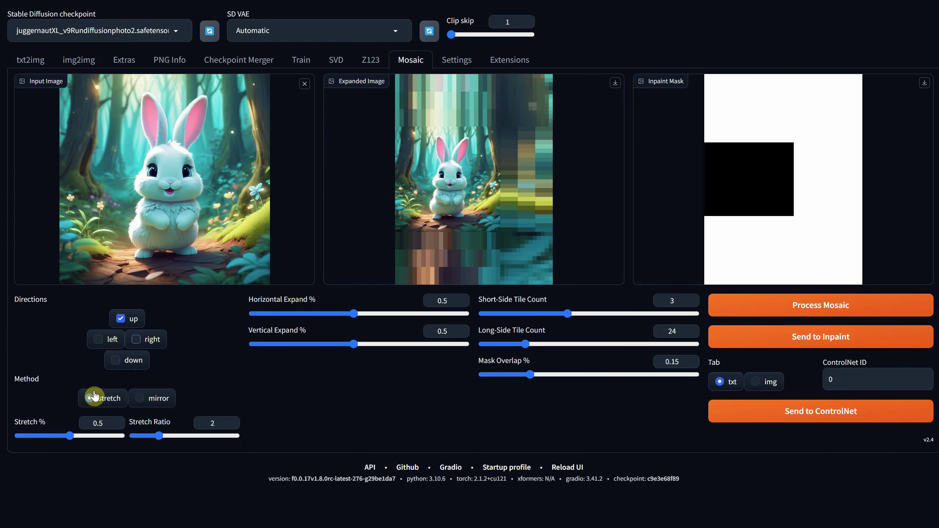
click(135, 339)
click(134, 319)
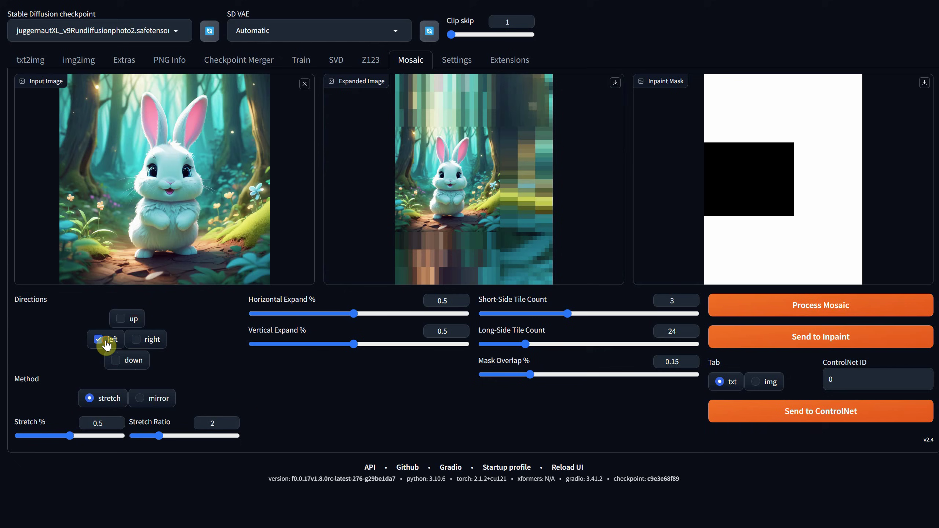
Process the left expansion with the mirror method, then with stretch, and check the parameters reference
click(160, 399)
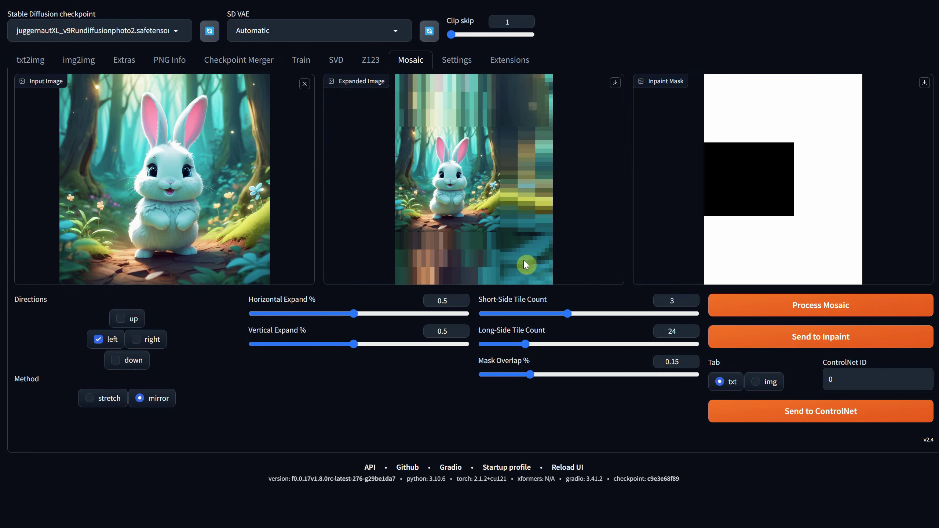
click(790, 306)
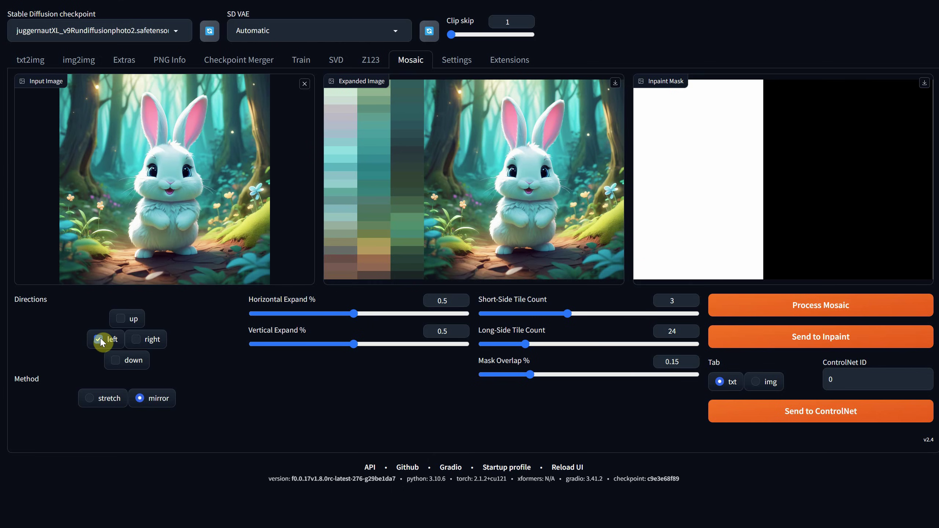
click(92, 400)
click(752, 316)
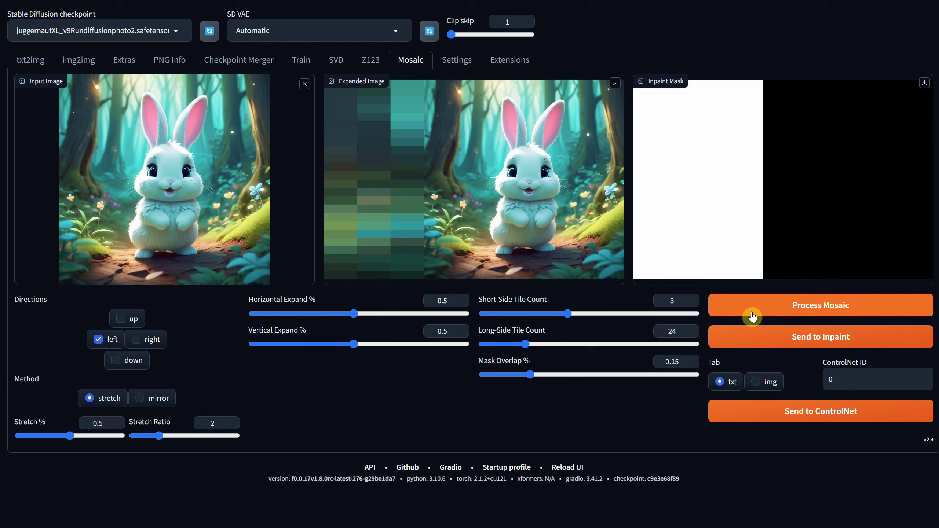
key(alt+Tab)
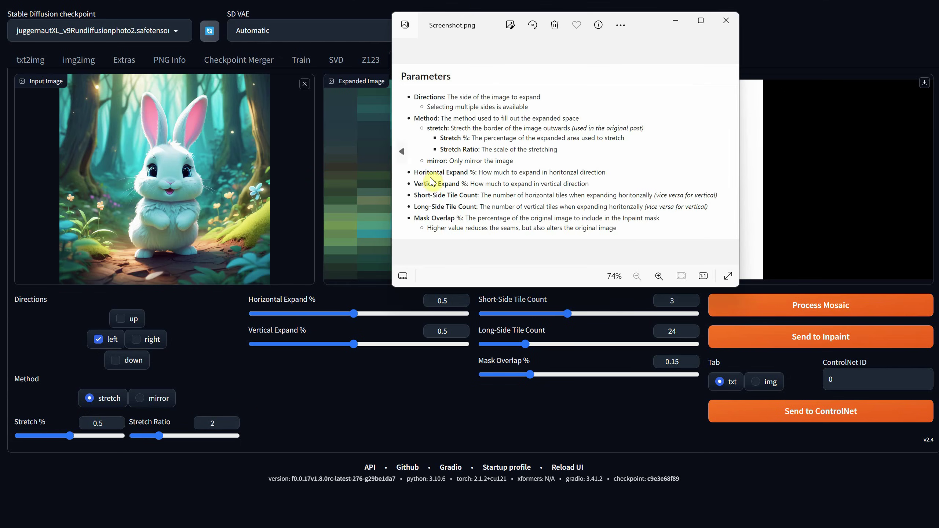
click(820, 64)
Reprocess the left expansion at Horizontal Expand 0.35 and 0.1, then raise it back toward 0.5
drag(354, 316, 291, 315)
click(754, 314)
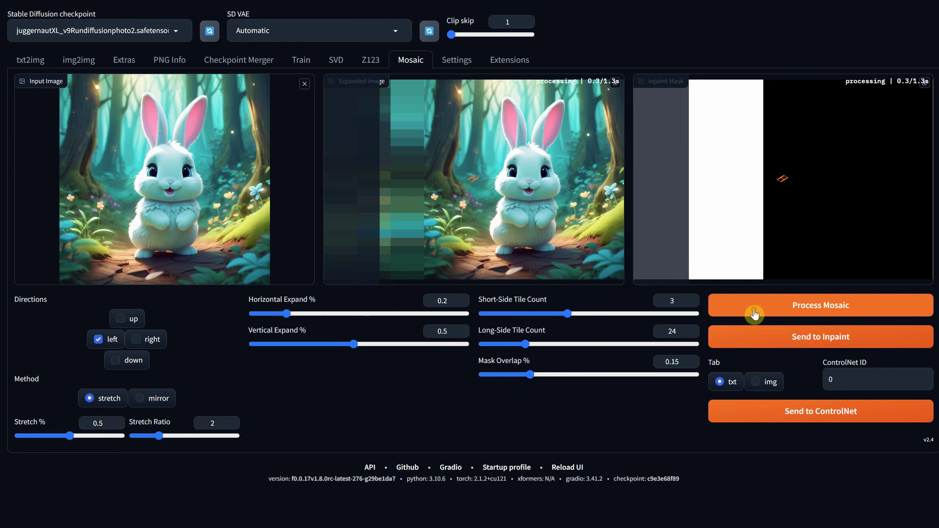
click(265, 313)
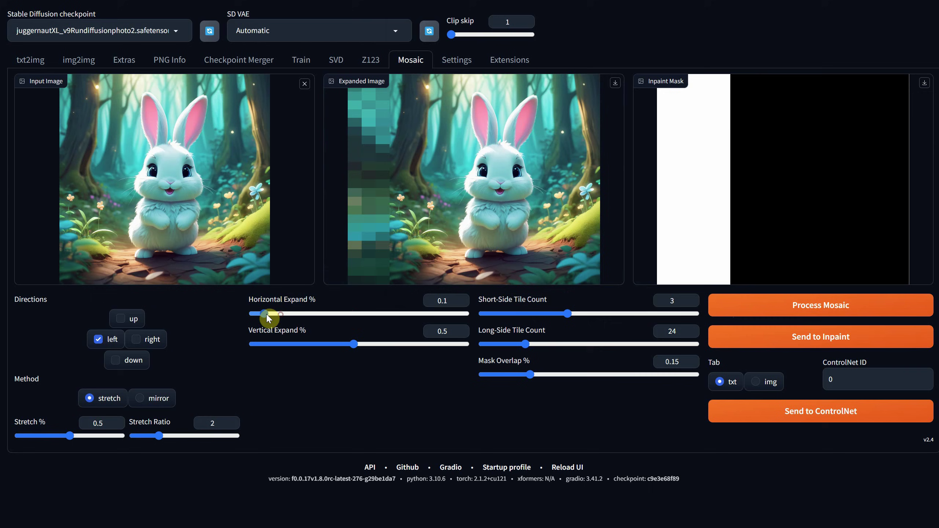
click(740, 305)
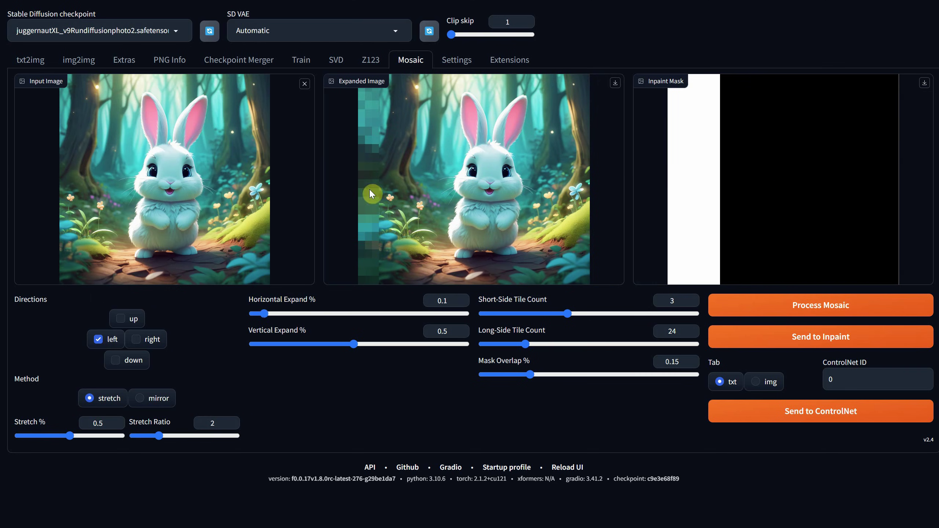
drag(276, 314, 343, 314)
Process an upward expansion with Vertical Expand 0.75 and reopen the parameters reference
click(98, 340)
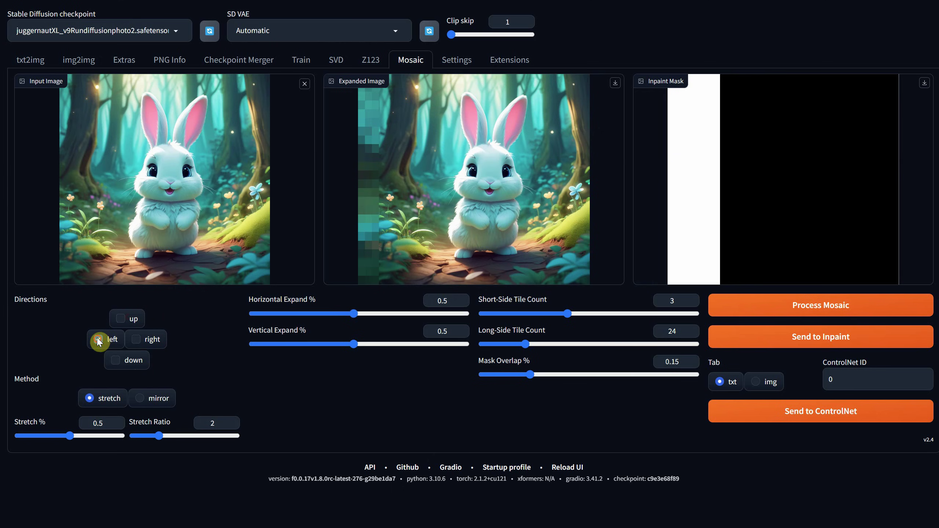
click(121, 319)
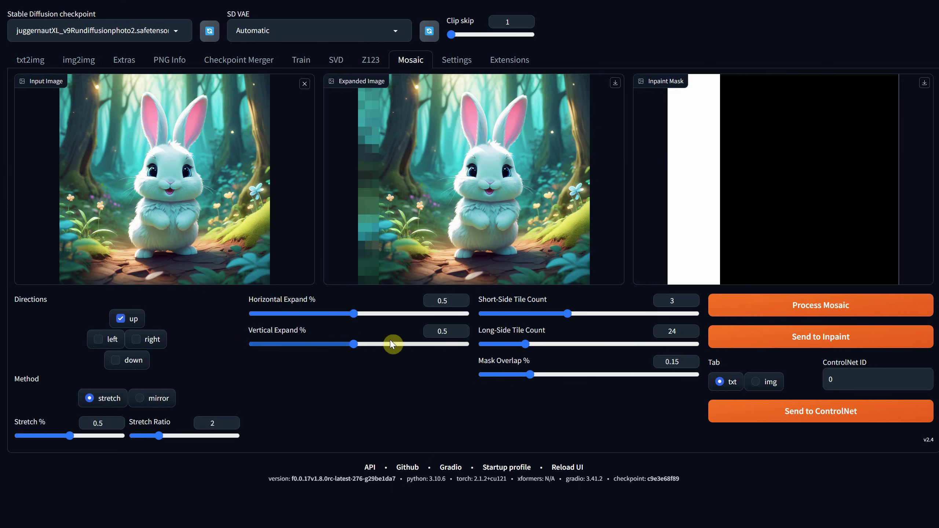
drag(393, 344, 354, 344)
click(771, 314)
click(770, 306)
click(107, 340)
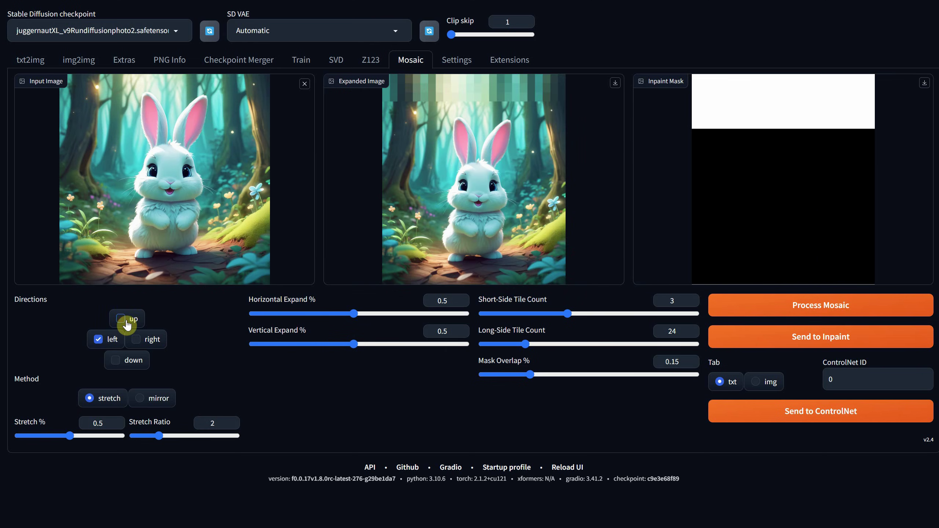
key(alt+Tab)
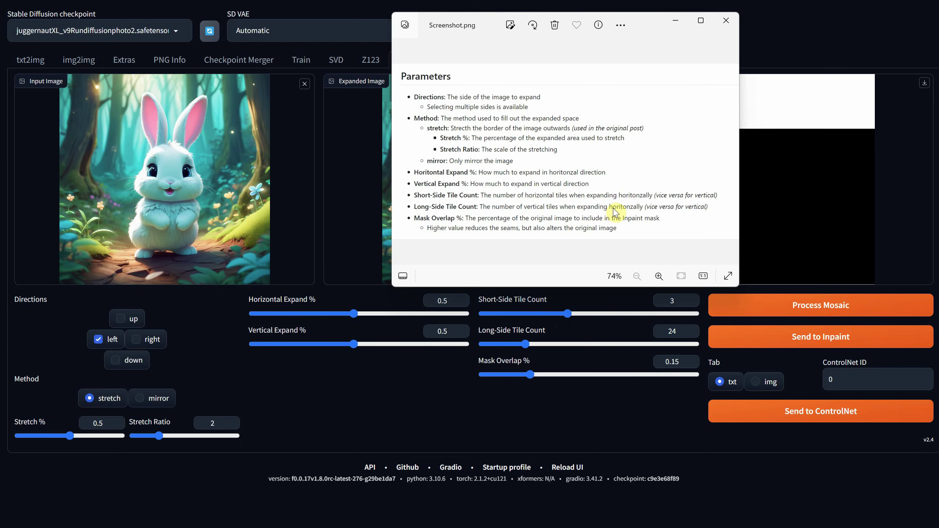
Reprocess with Short-Side Tile Count 2 and 1, restore it to 3, and raise Mask Overlap to 0.35
key(alt+Tab)
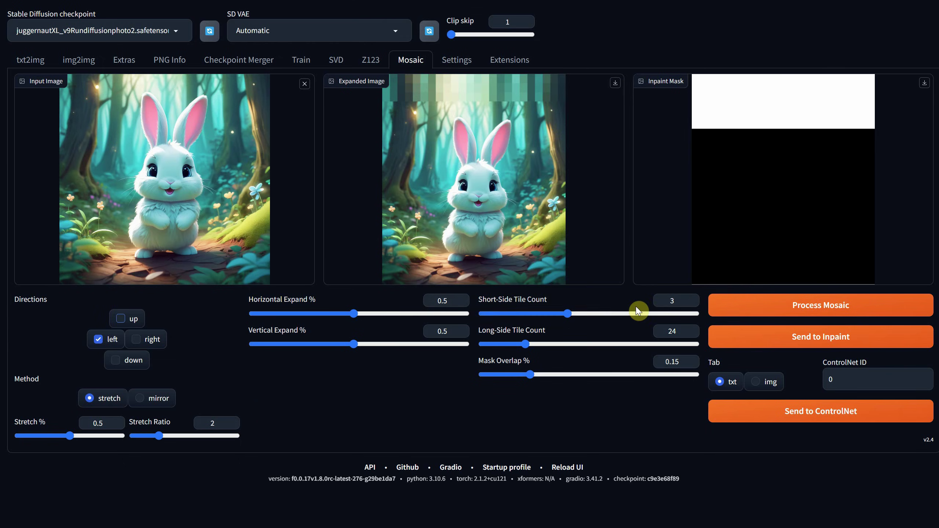
drag(566, 314, 526, 313)
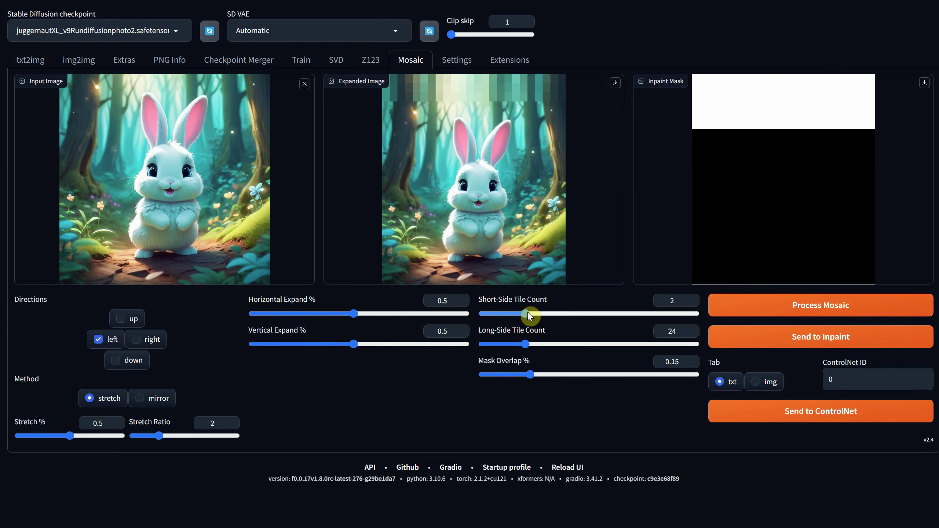
click(782, 315)
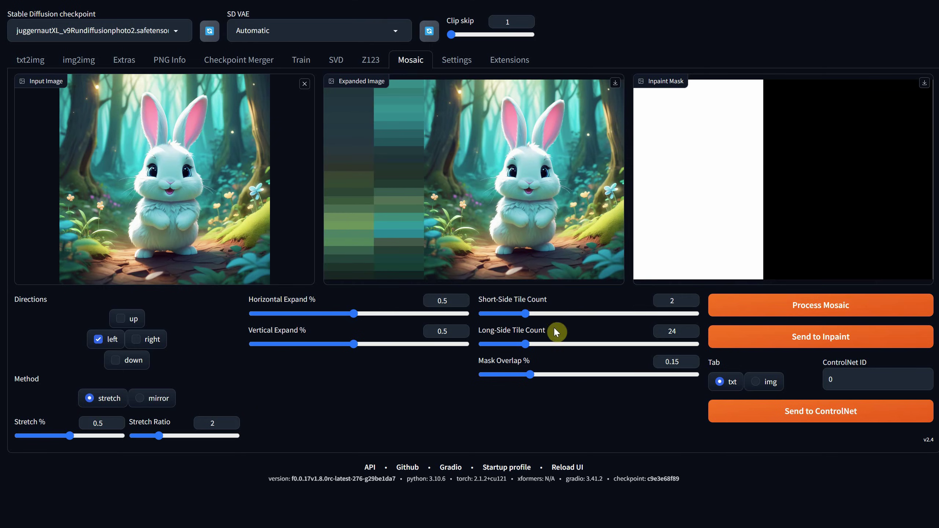
drag(523, 314, 496, 319)
click(795, 305)
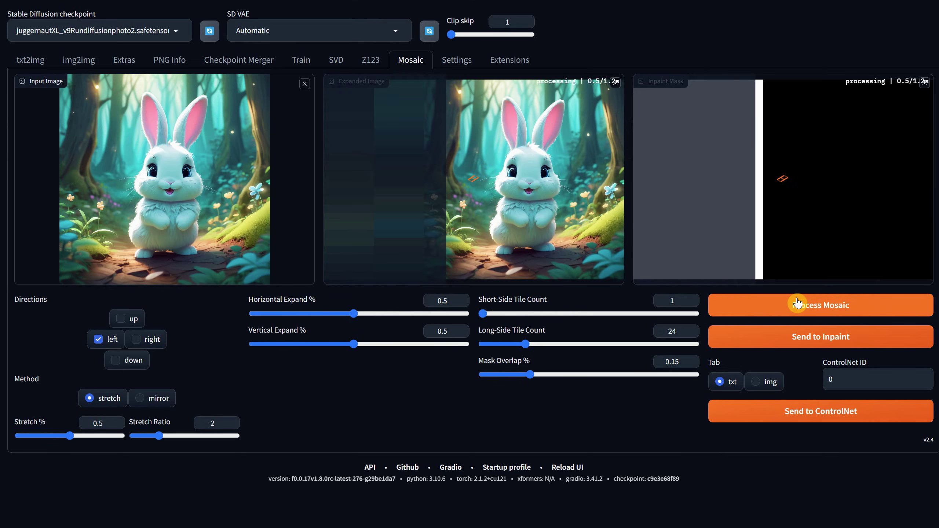
click(530, 314)
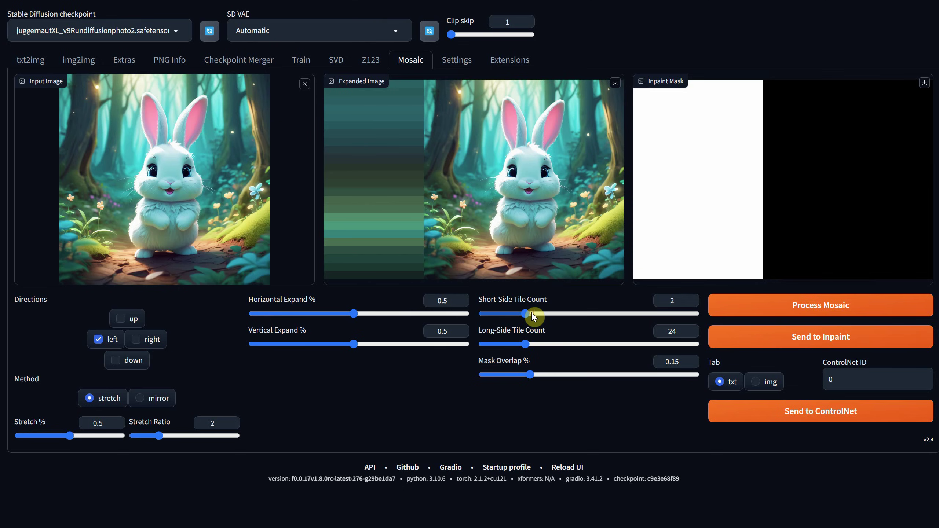
drag(546, 313, 567, 315)
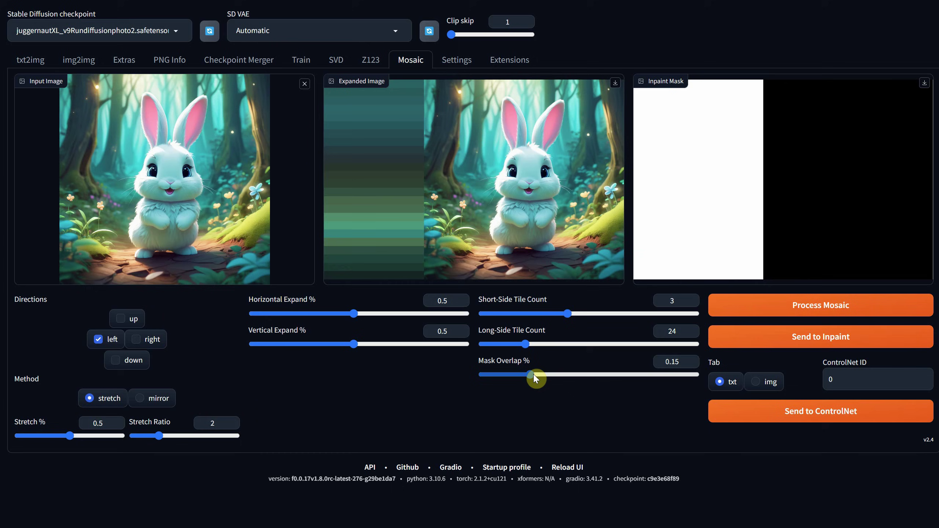
drag(535, 378, 624, 375)
Reprocess at 0.35 overlap, switch to upward expansion, test overlap 0.05, then set it to 0.15
click(739, 306)
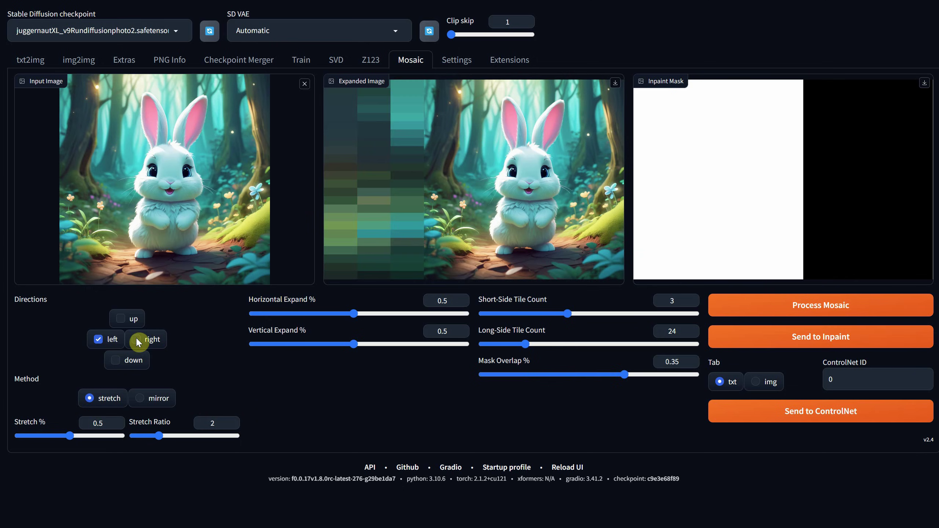
click(98, 339)
click(121, 318)
click(758, 315)
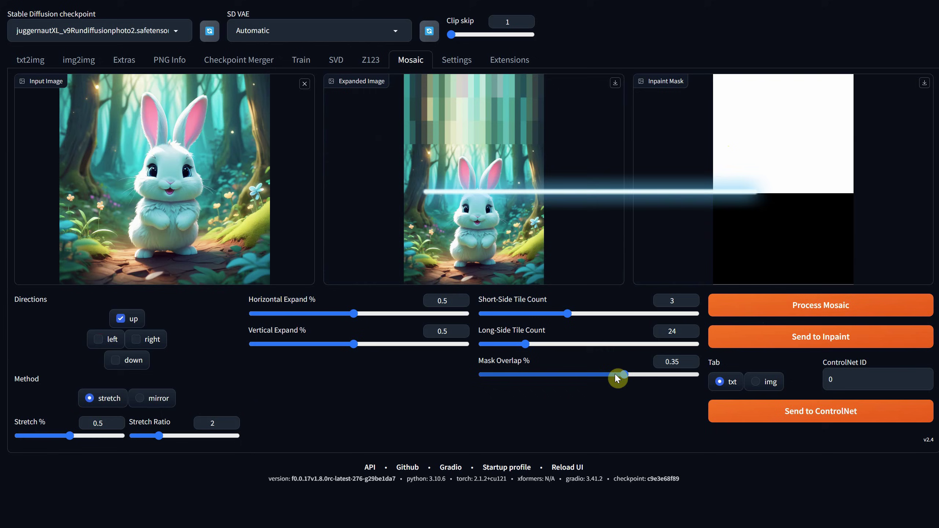
drag(617, 377, 459, 379)
click(790, 310)
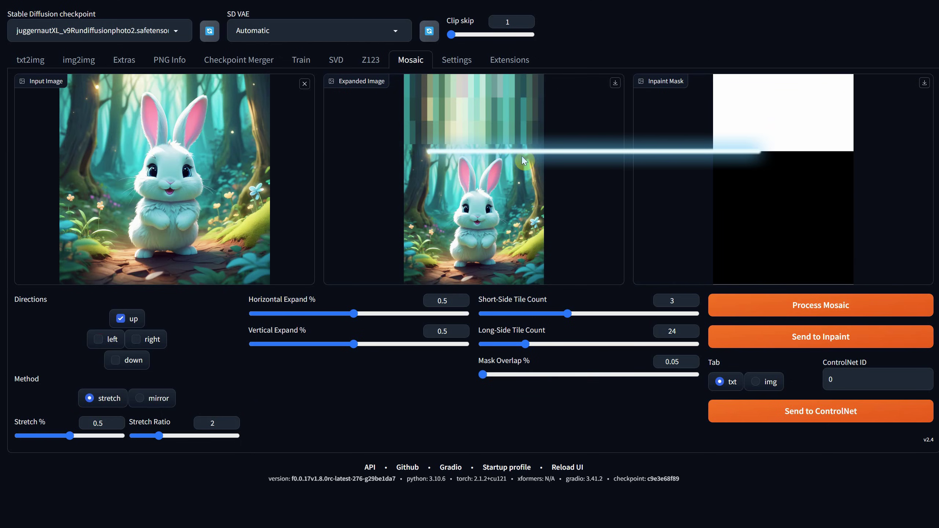
drag(484, 375, 529, 375)
Reprocess the upward mosaic, then switch to left expansion and reprocess at Horizontal Expand 0.25
click(747, 307)
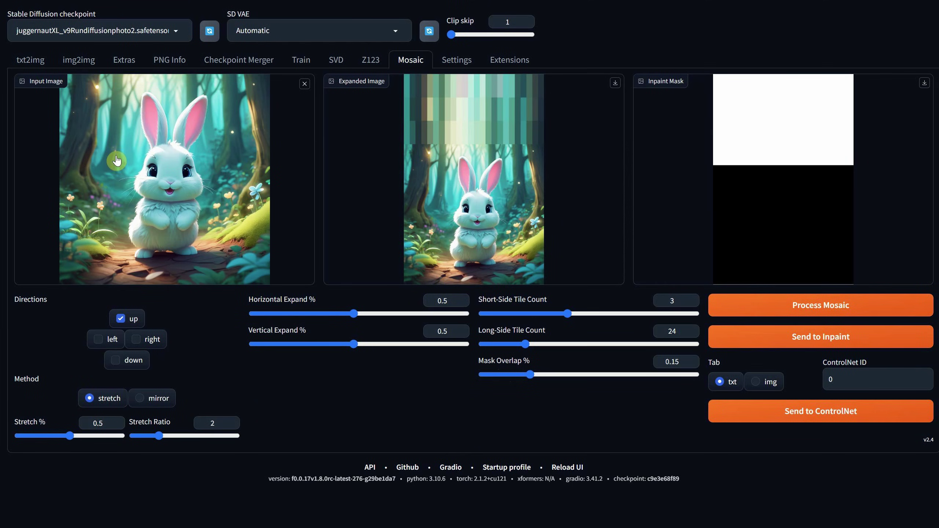
click(121, 318)
click(760, 306)
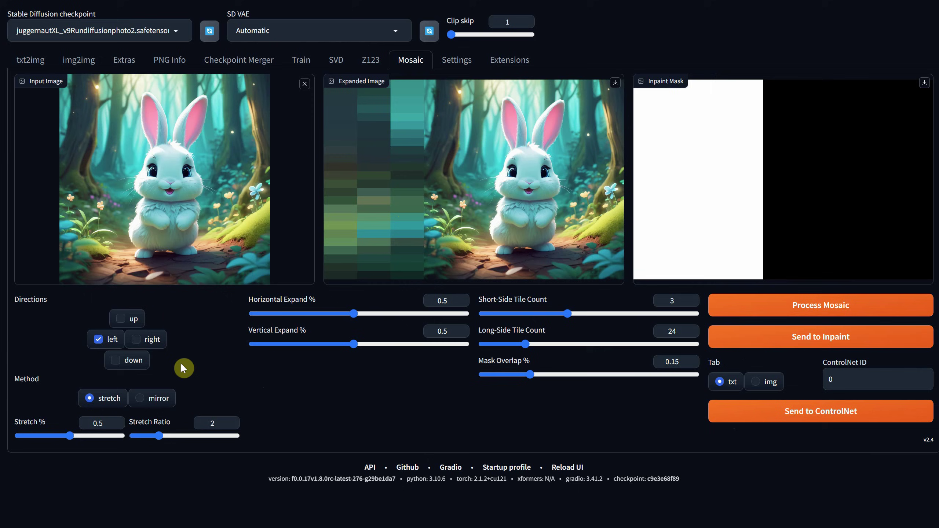
drag(350, 312, 298, 313)
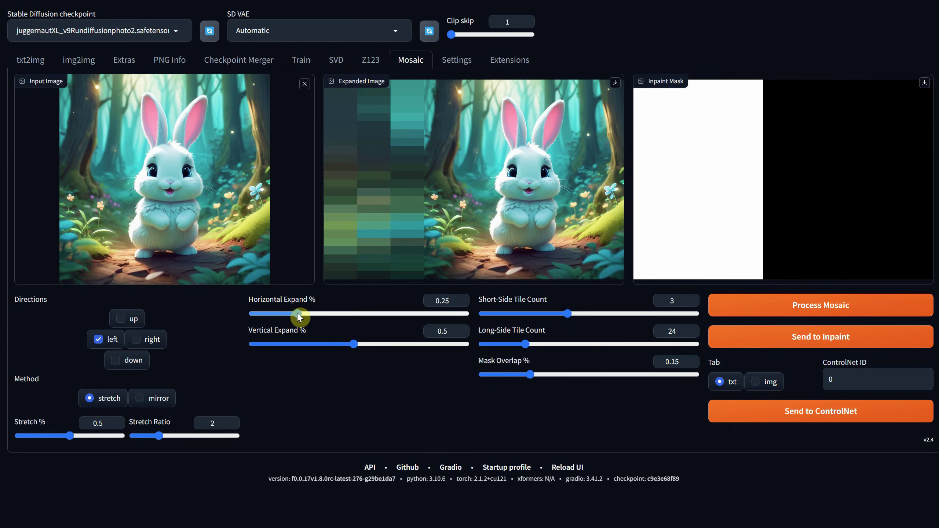
click(709, 306)
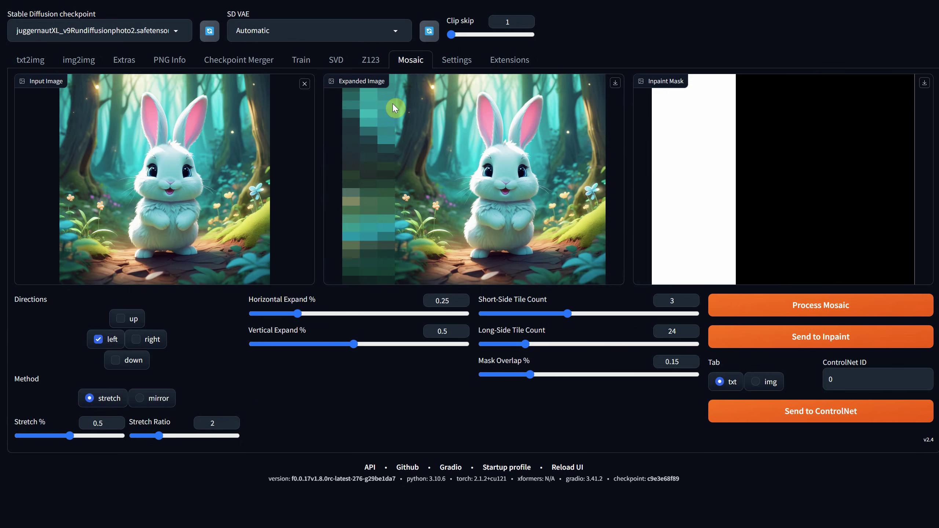
Send the expanded bunny and its mask to Inpaint upload
click(755, 346)
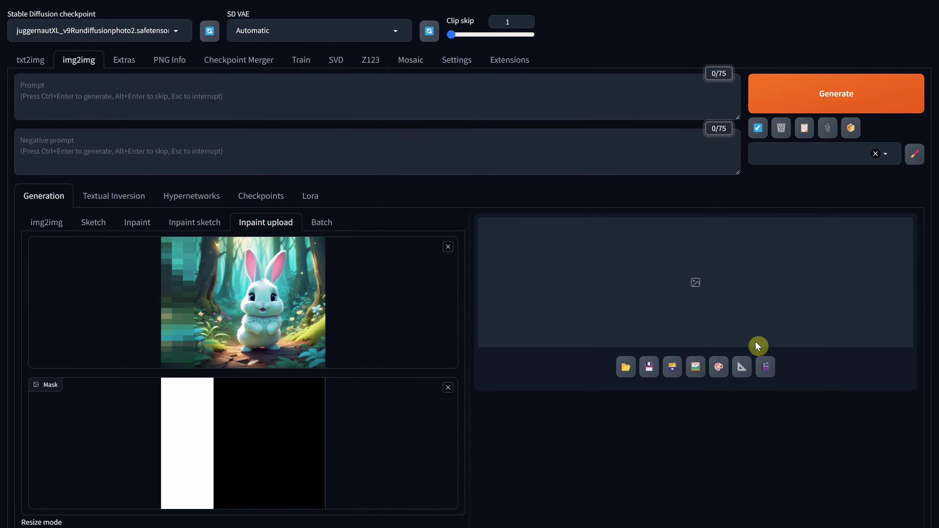
scroll(279, 248, down, 2)
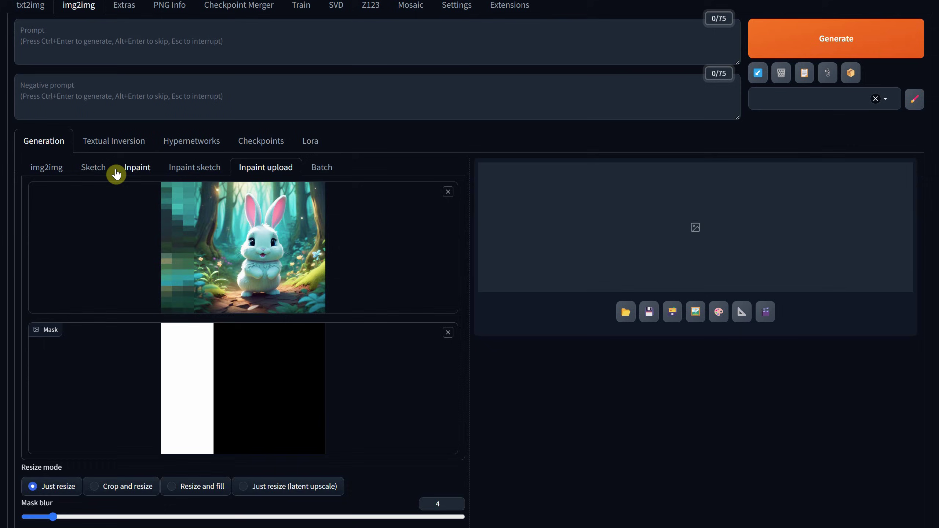
click(136, 169)
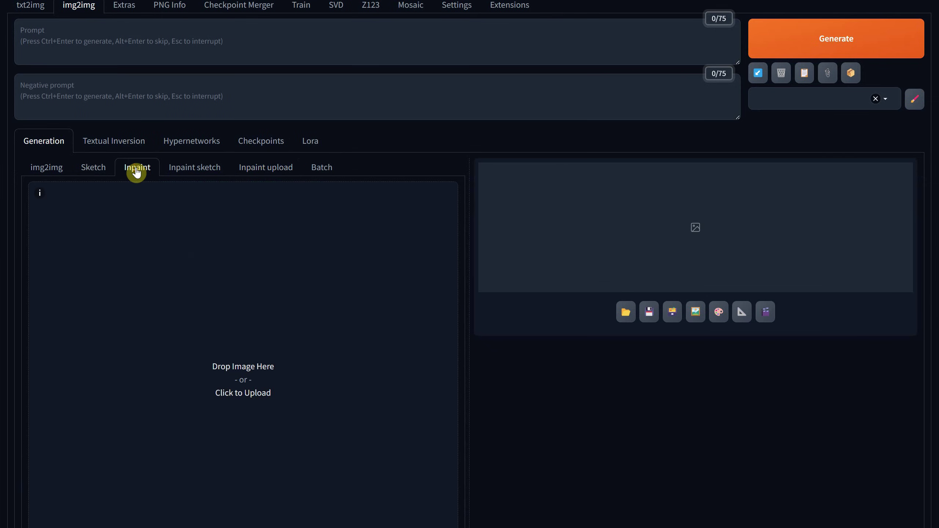
click(257, 170)
scroll(285, 228, down, 4)
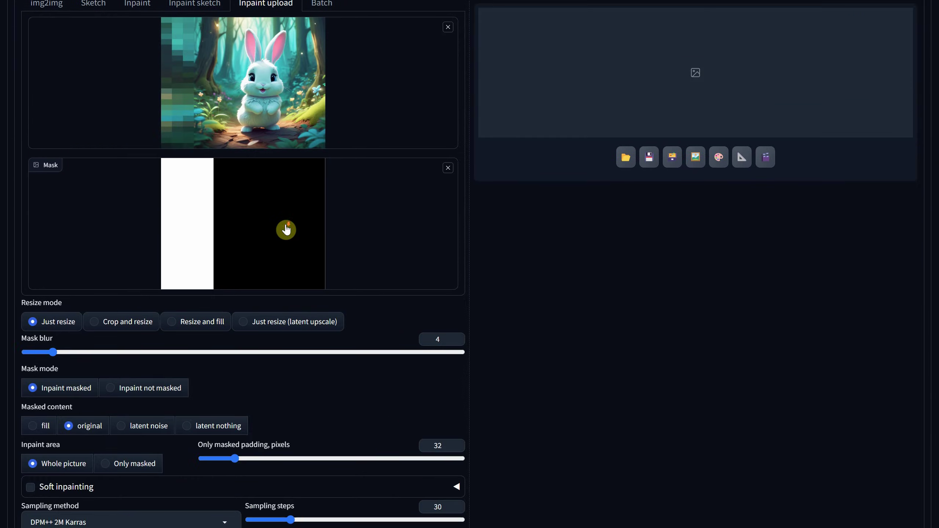
scroll(287, 228, up, 3)
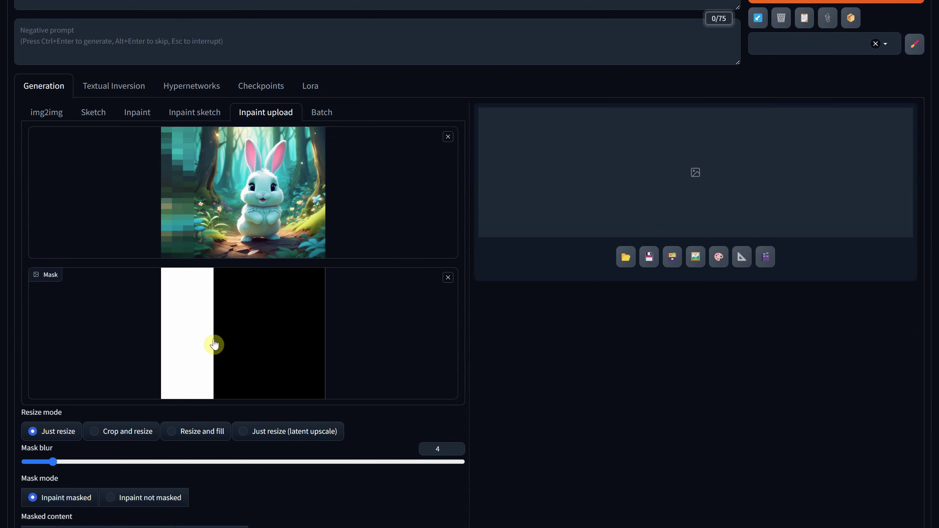
scroll(220, 293, down, 5)
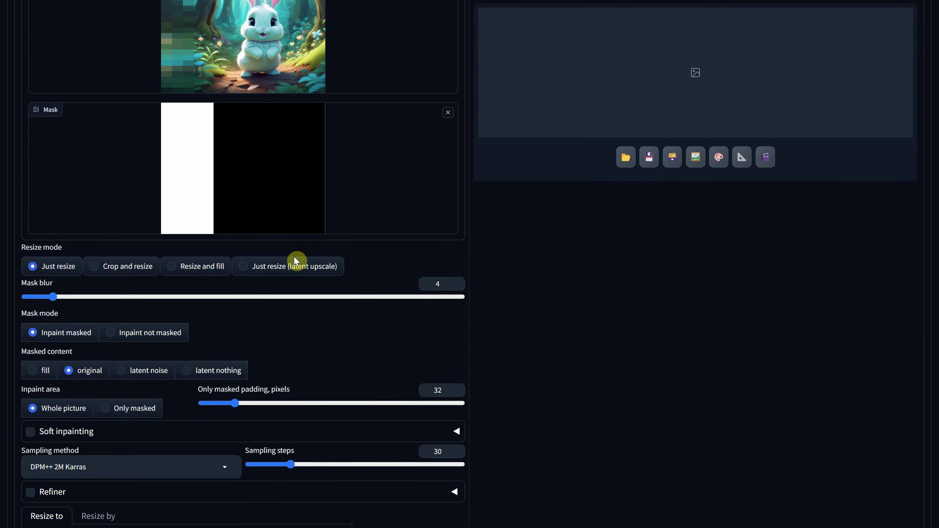
scroll(295, 264, down, 3)
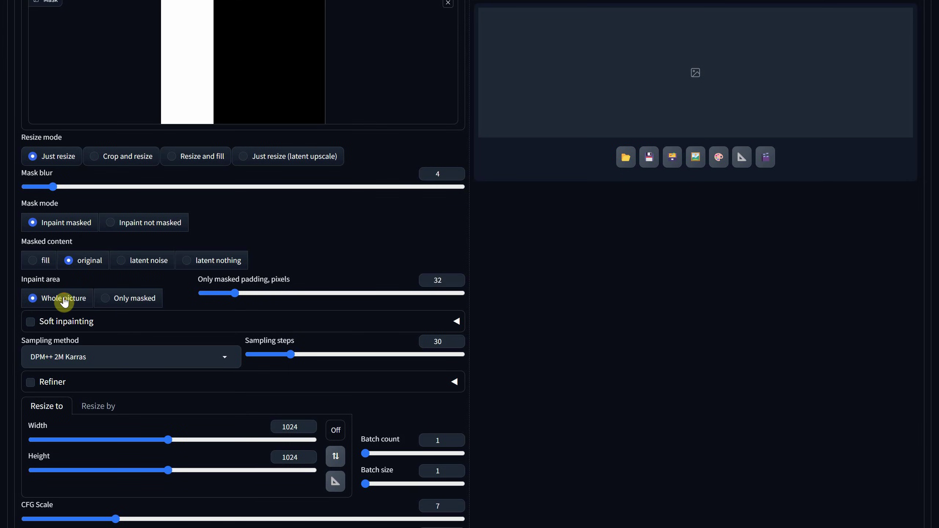
scroll(100, 287, down, 1)
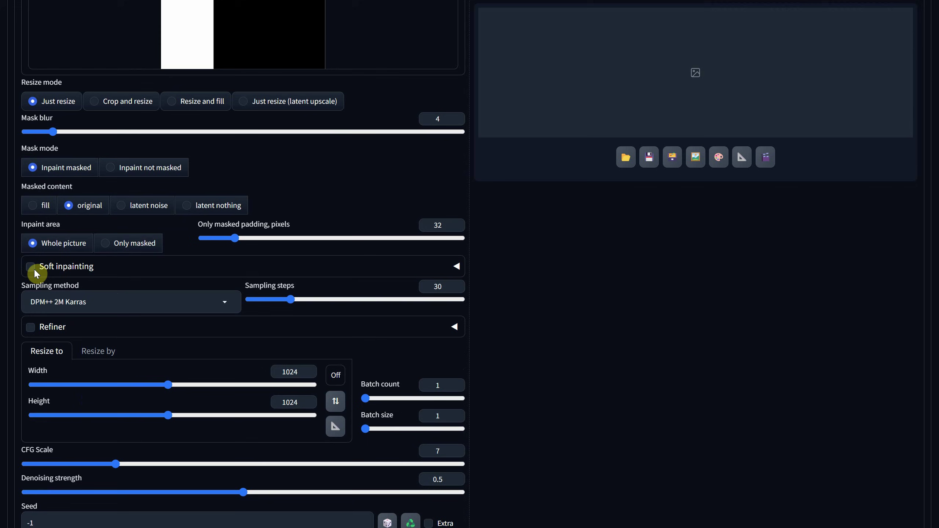
Enable Soft inpainting, resize by scale 1, and set Denoising strength to 1
click(32, 268)
scroll(67, 274, down, 2)
click(99, 244)
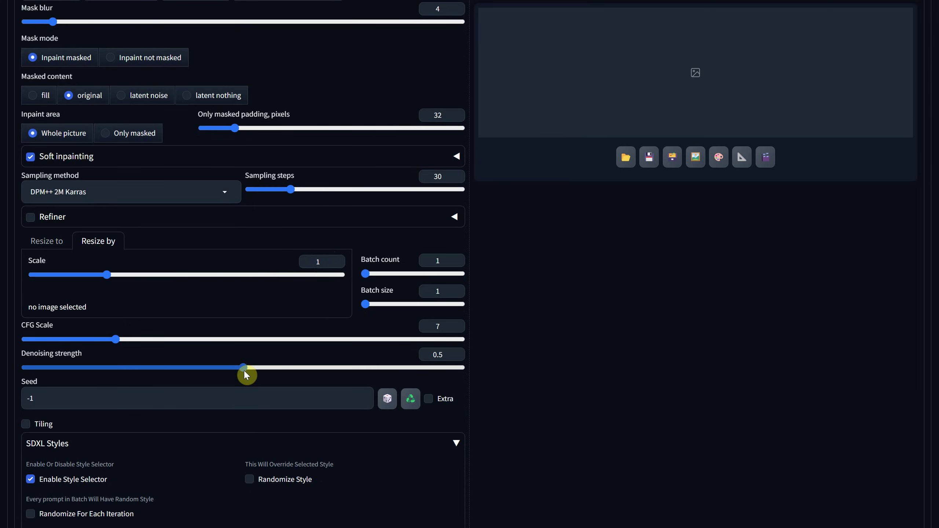
drag(244, 370, 364, 357)
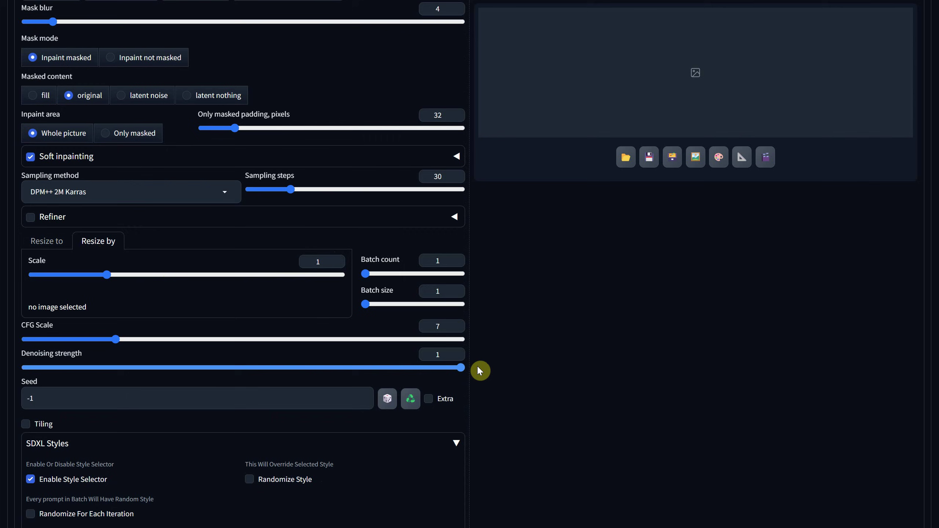
Generate the widened image, then paste the txt2img bunny forest prompt into the img2img prompt
scroll(477, 313, up, 15)
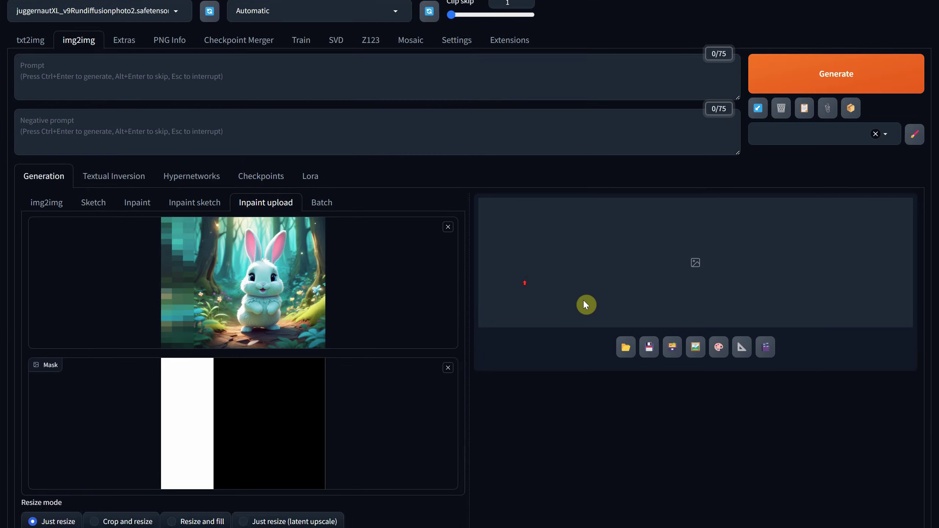
click(787, 99)
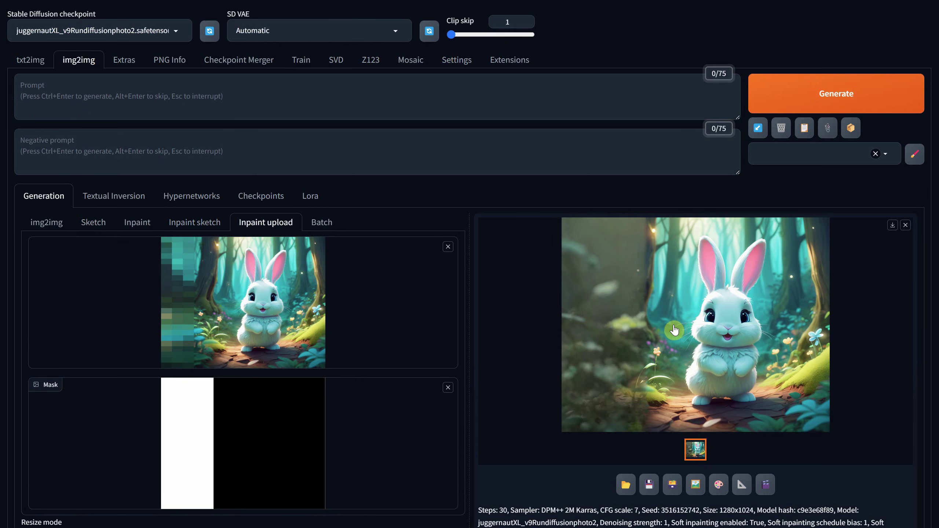
click(107, 99)
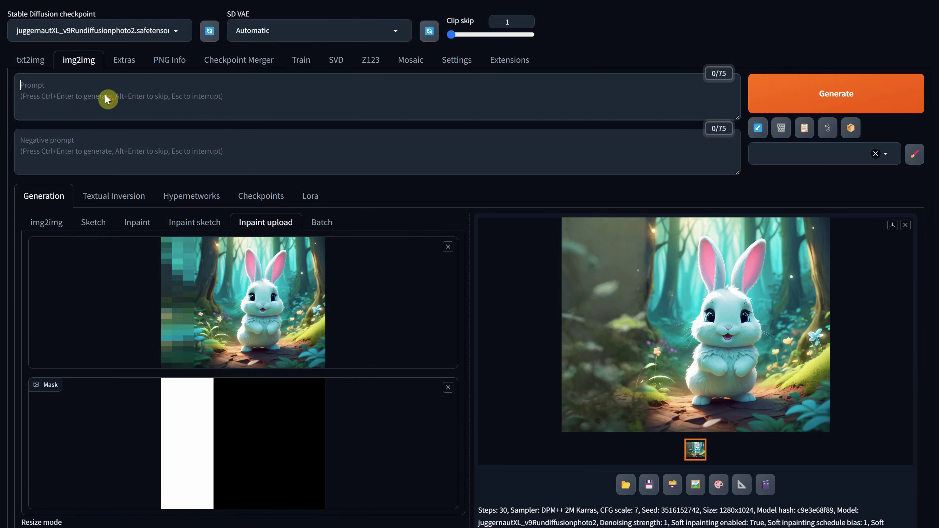
click(30, 61)
drag(230, 84, 9, 87)
key(ctrl+c)
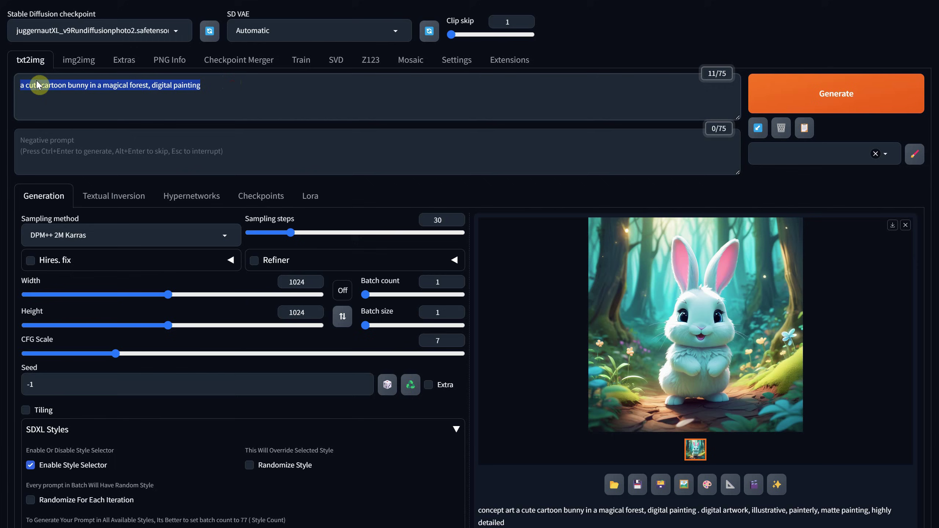
click(79, 59)
click(97, 93)
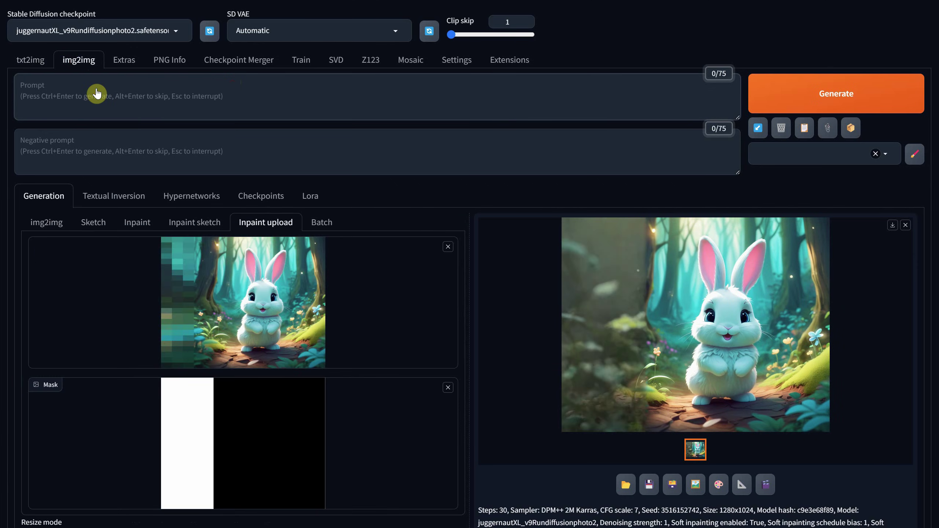
key(ctrl+v)
Regenerate with the cute-bunny forest prompt and review the results full size
click(818, 100)
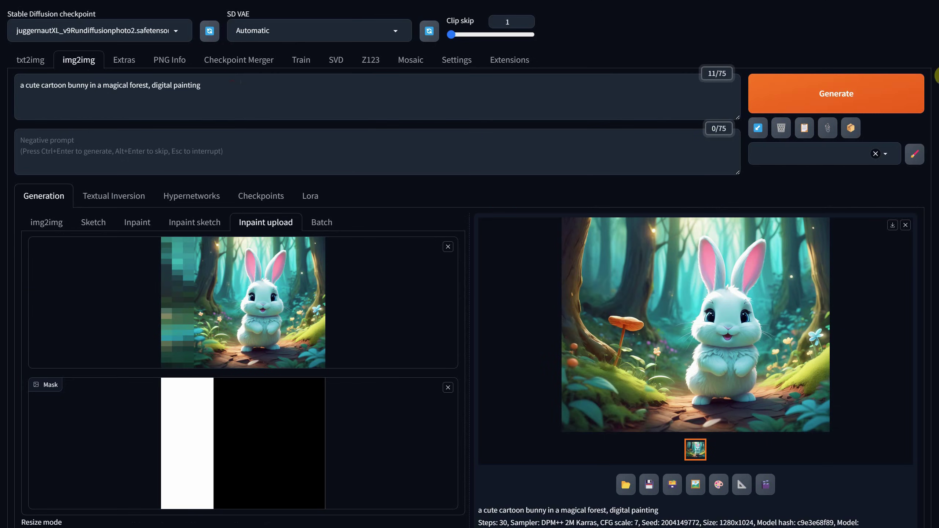
click(666, 315)
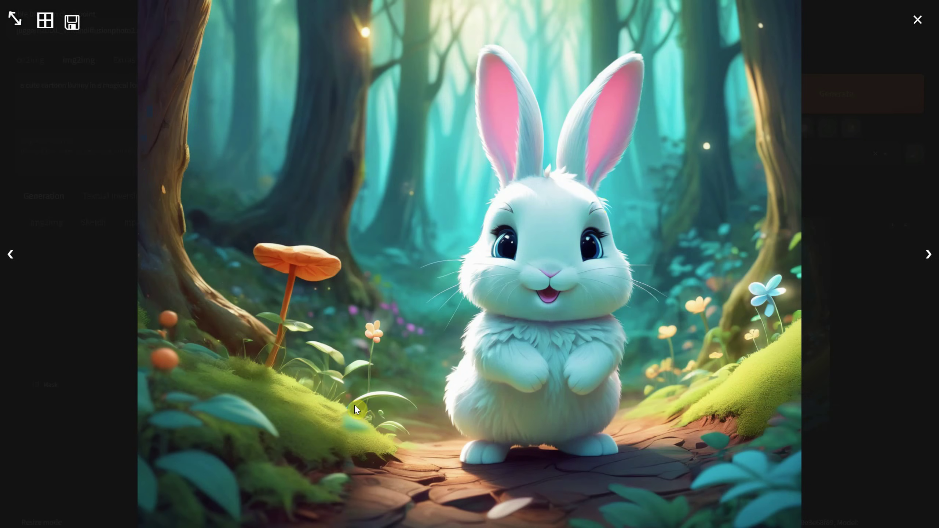
click(916, 20)
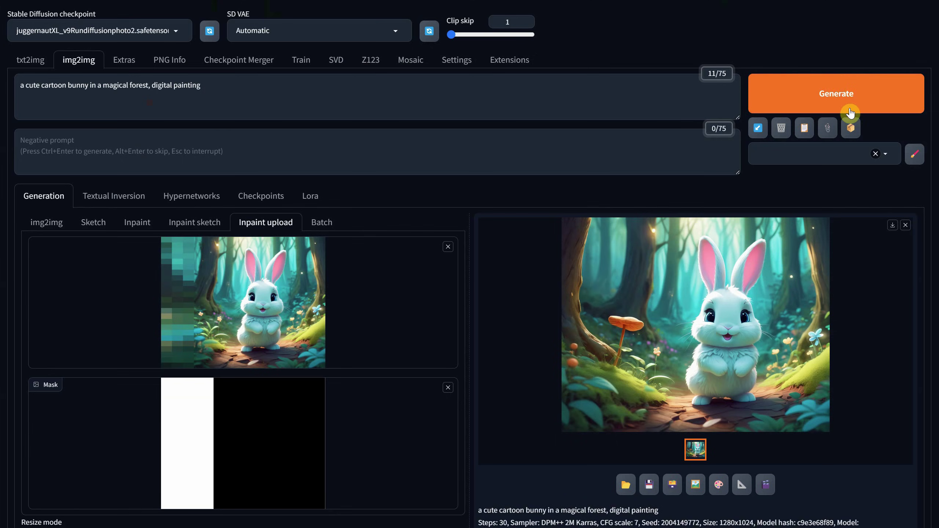
click(638, 318)
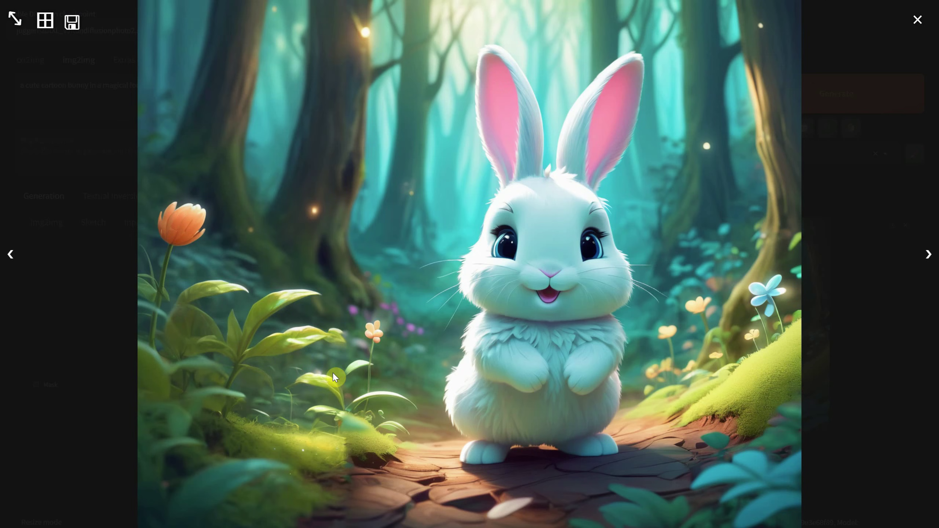
click(918, 19)
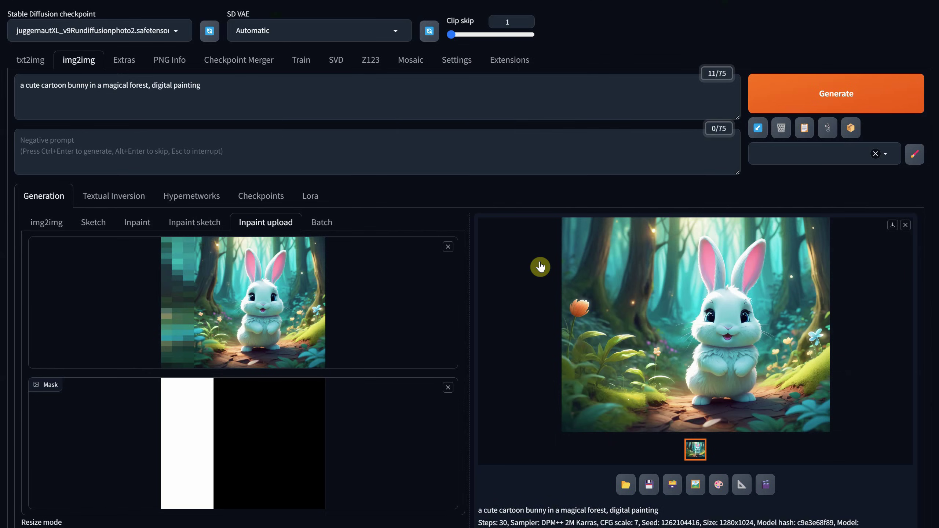
Set Mask blur to 26, regenerate, and check the new result full size
scroll(325, 343, down, 1)
scroll(325, 344, down, 6)
drag(64, 298, 202, 295)
scroll(444, 259, up, 6)
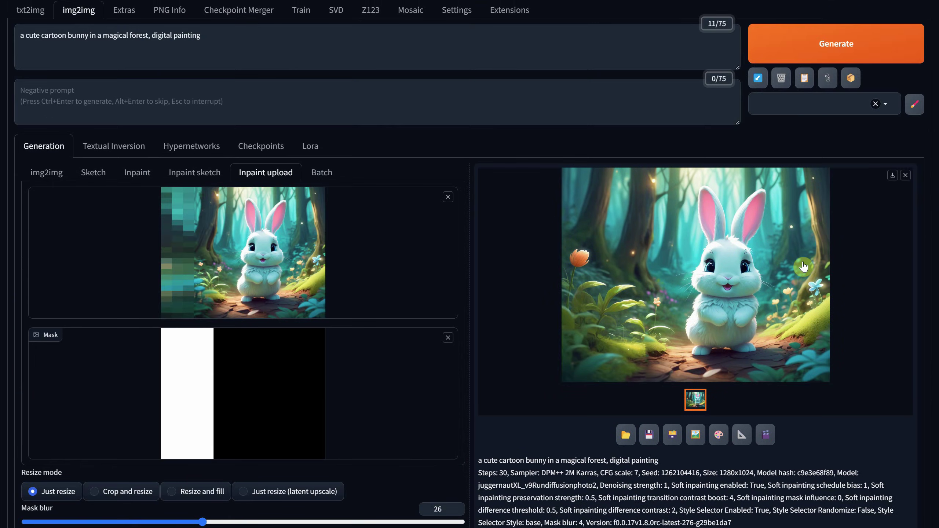
click(817, 51)
click(657, 270)
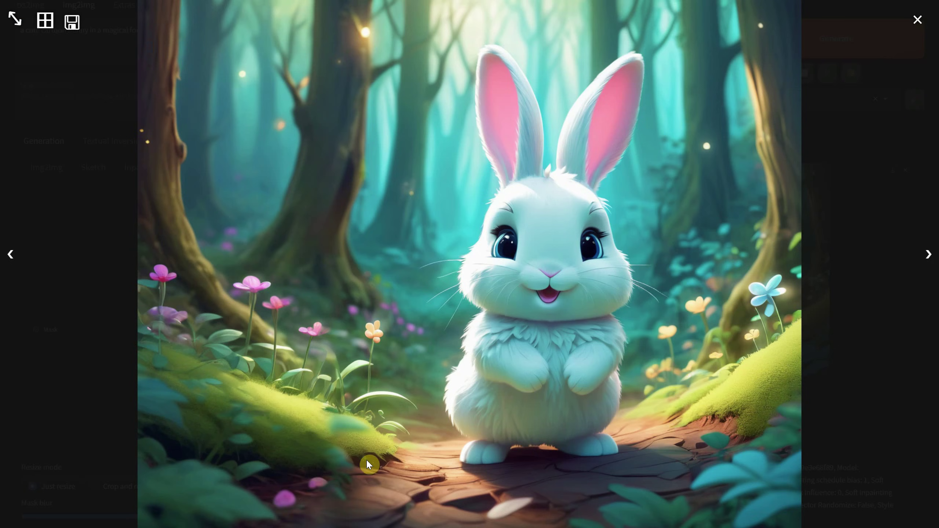
click(918, 20)
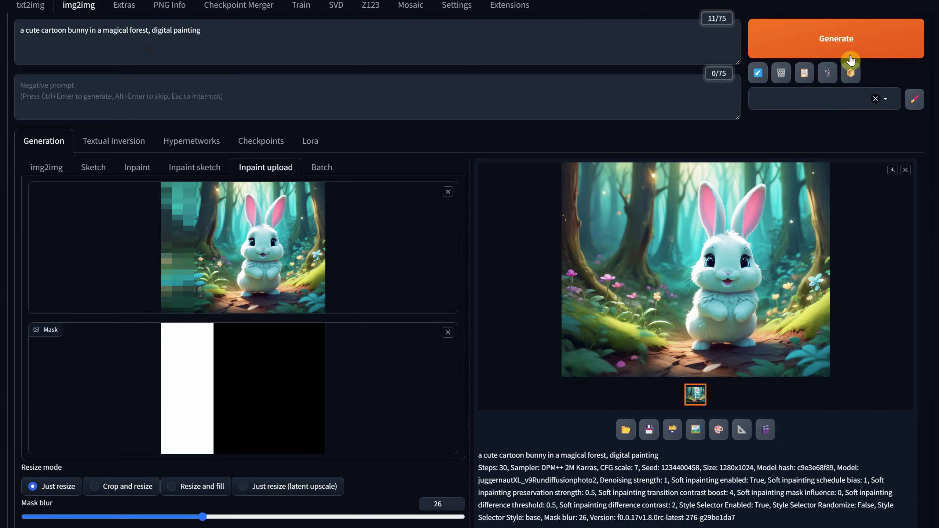
Load the generated result into the Inpaint canvas and mask the area left of the bunny
click(134, 171)
drag(721, 249, 267, 337)
scroll(365, 345, down, 1)
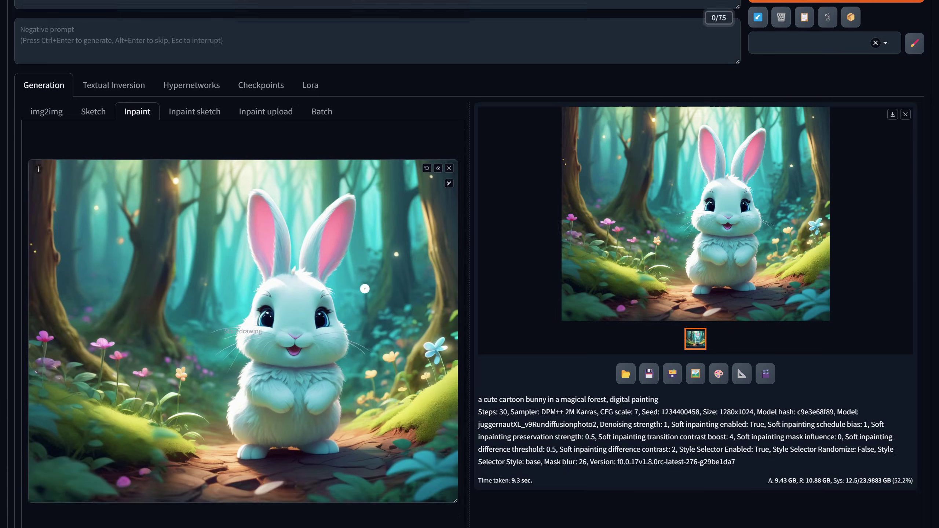
scroll(365, 289, down, 3)
mouse_move(163, 292)
mouse_down()
mouse_move(155, 355)
mouse_move(193, 273)
mouse_move(181, 300)
mouse_move(146, 295)
mouse_up()
Lower Denoising strength to 0.59 and delete 'bunny in a' from the prompt
scroll(140, 333, down, 6)
scroll(143, 330, down, 2)
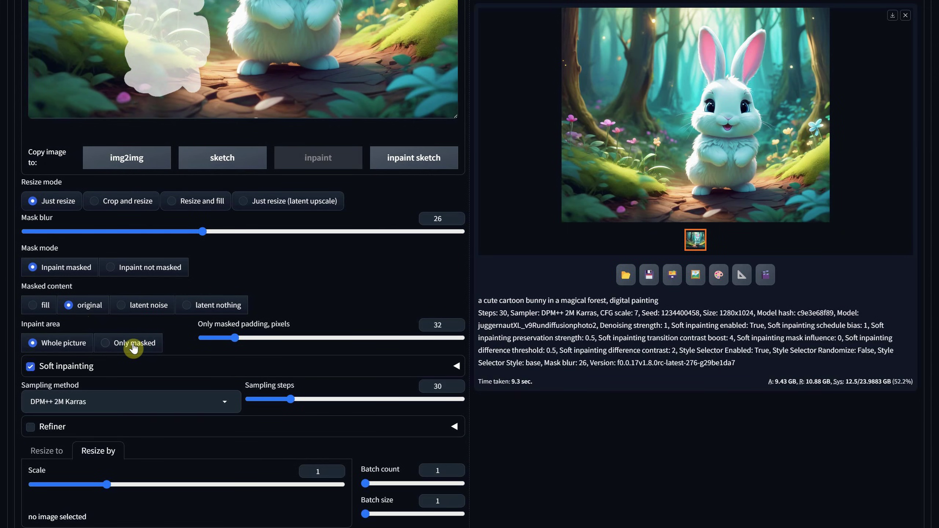
scroll(155, 350, down, 3)
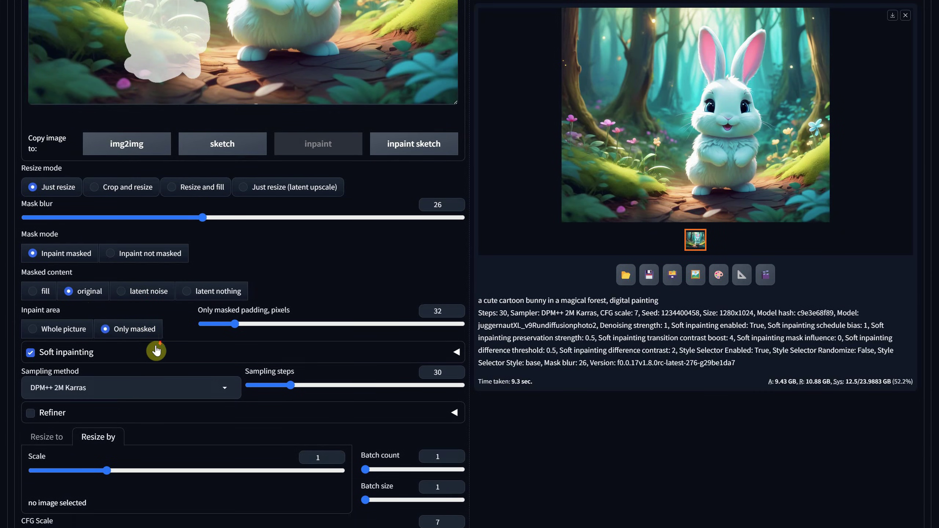
scroll(135, 289, down, 3)
drag(460, 357, 288, 356)
scroll(373, 268, up, 15)
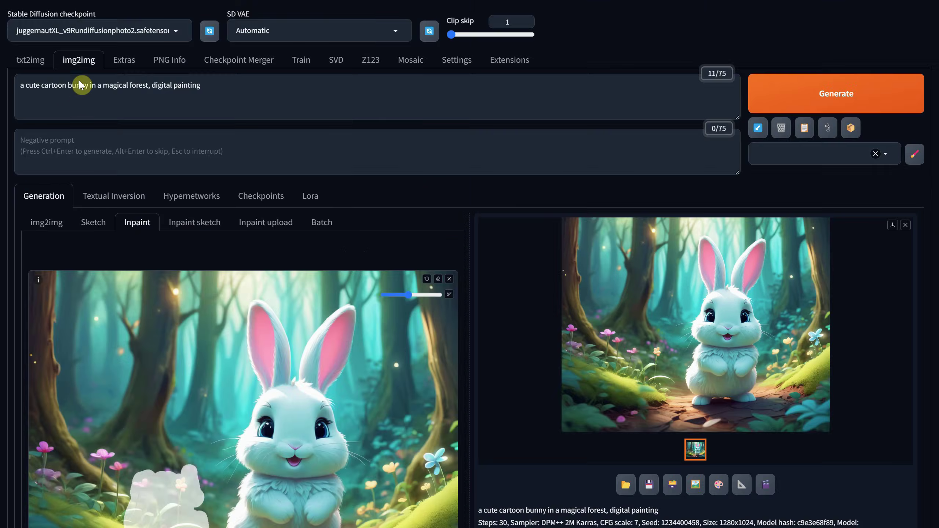
drag(79, 85, 66, 86)
key(BackSpace)
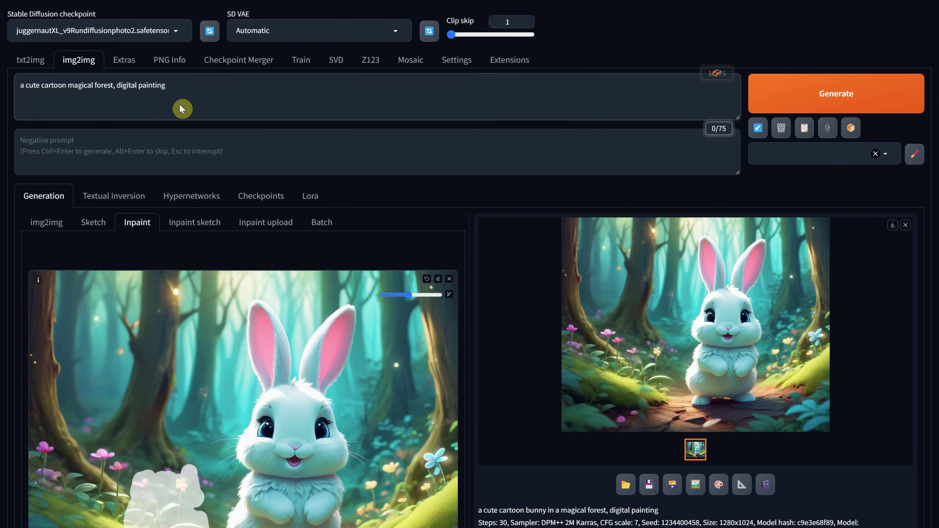
scroll(314, 196, down, 1)
scroll(334, 217, down, 3)
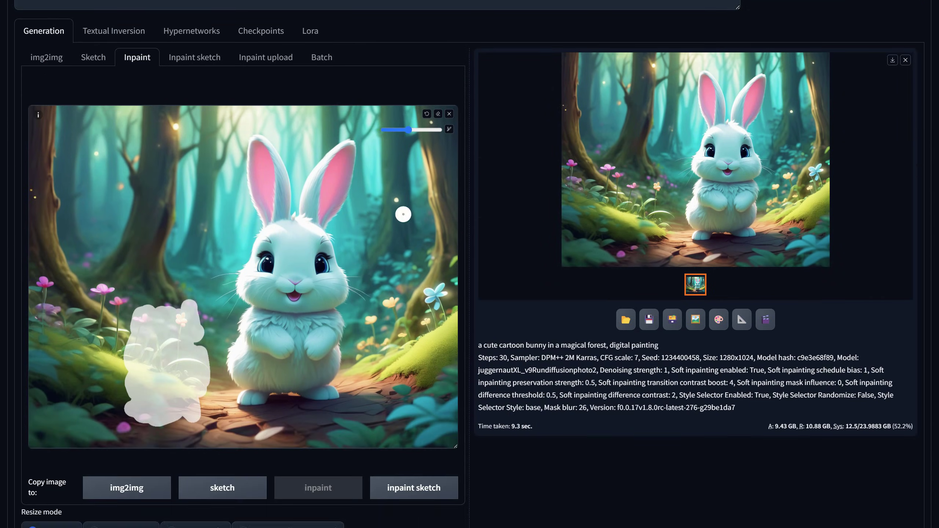
scroll(403, 213, up, 5)
Run the Only masked inpaint and view the result full-screen
click(778, 102)
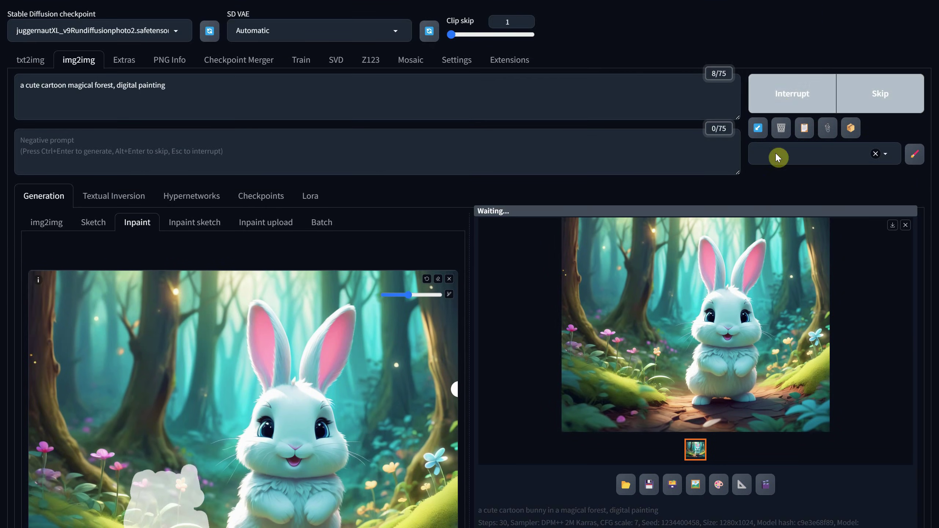
scroll(759, 216, down, 1)
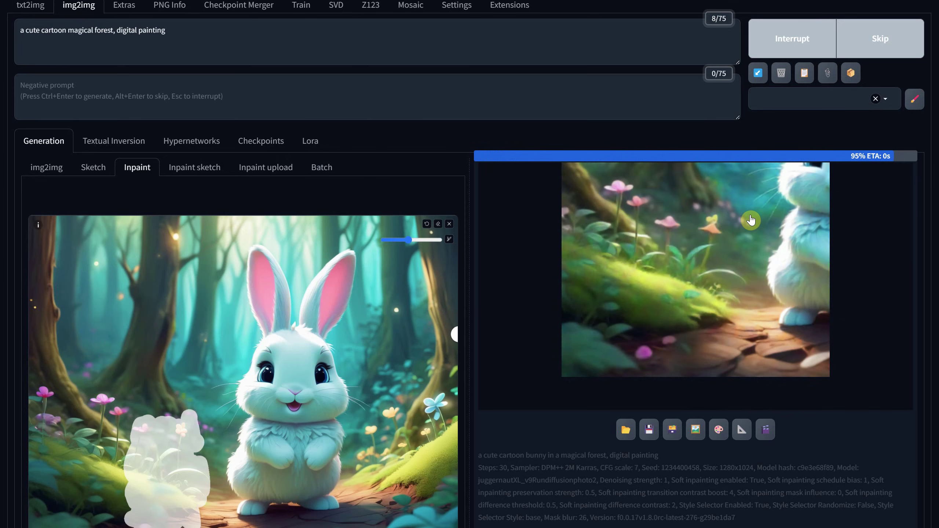
scroll(752, 220, down, 2)
click(657, 215)
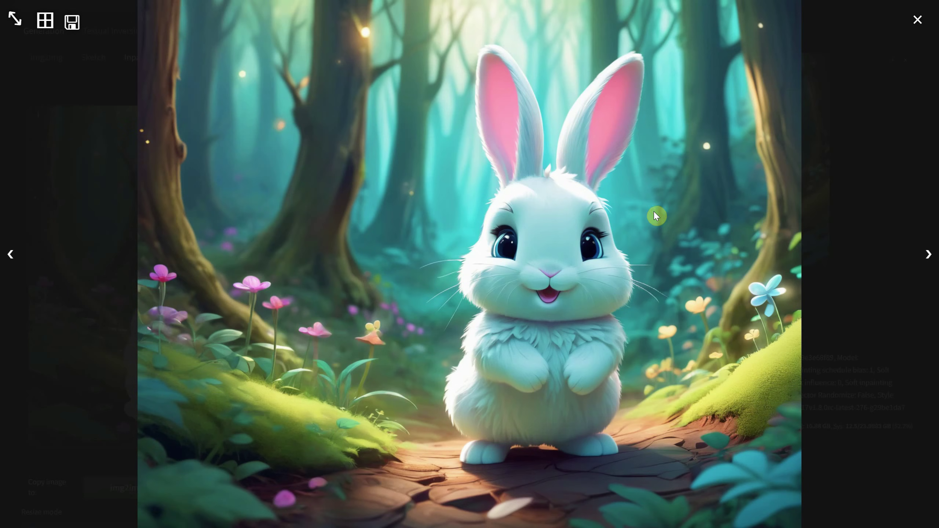
click(882, 420)
Switch the output to Resize to 1024×1024 and generate a new inpainted image
scroll(329, 287, down, 10)
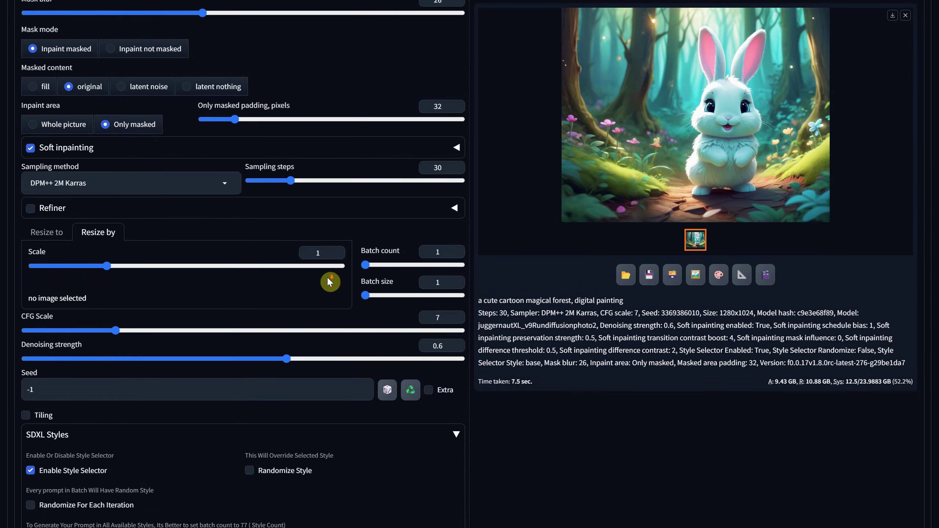
click(41, 236)
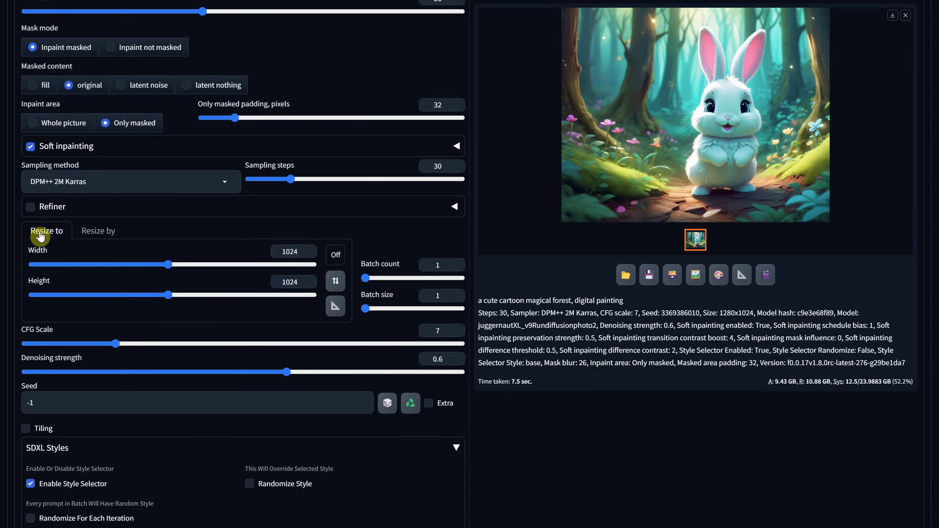
scroll(379, 242, up, 15)
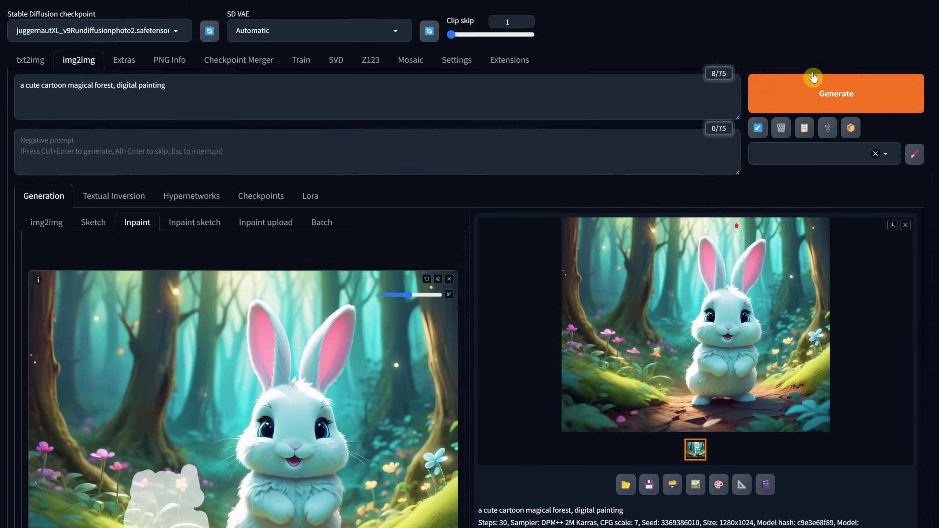
click(783, 92)
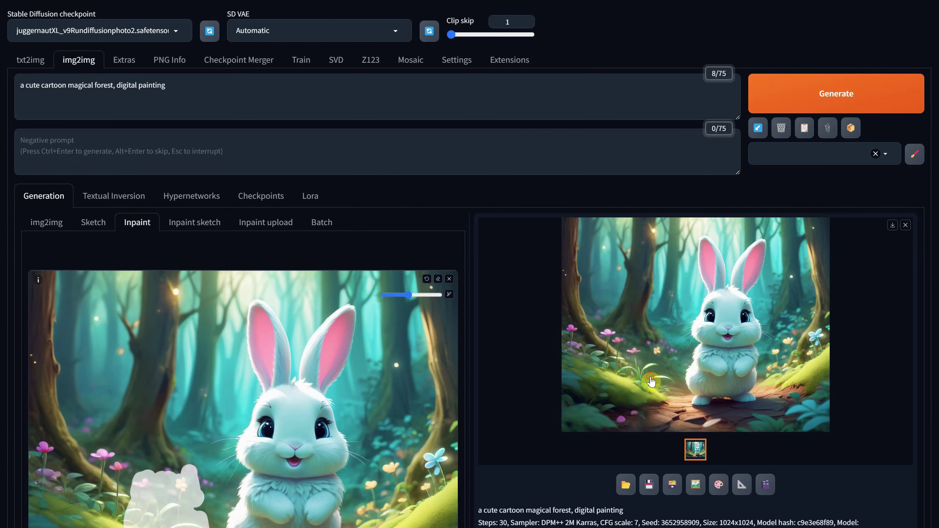
click(651, 379)
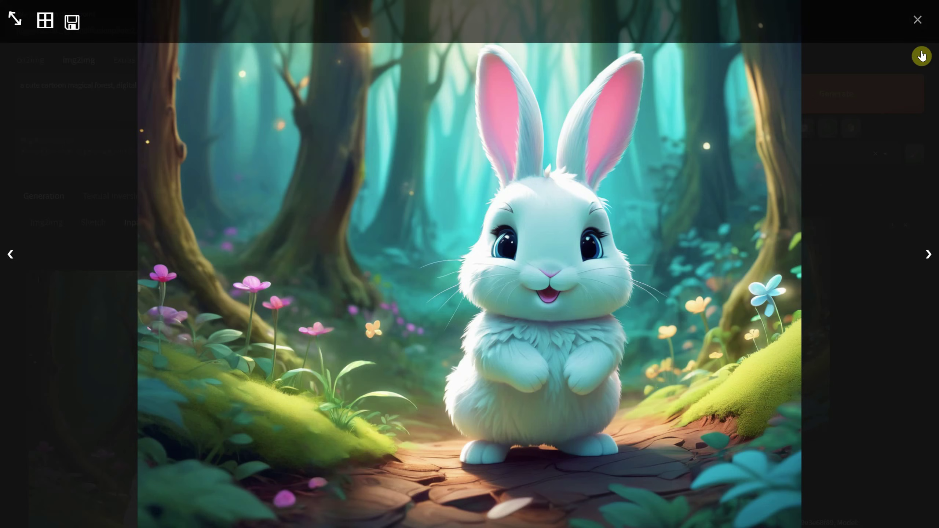
click(918, 20)
Generate another inpainted variation and open the latest result full-screen
click(813, 96)
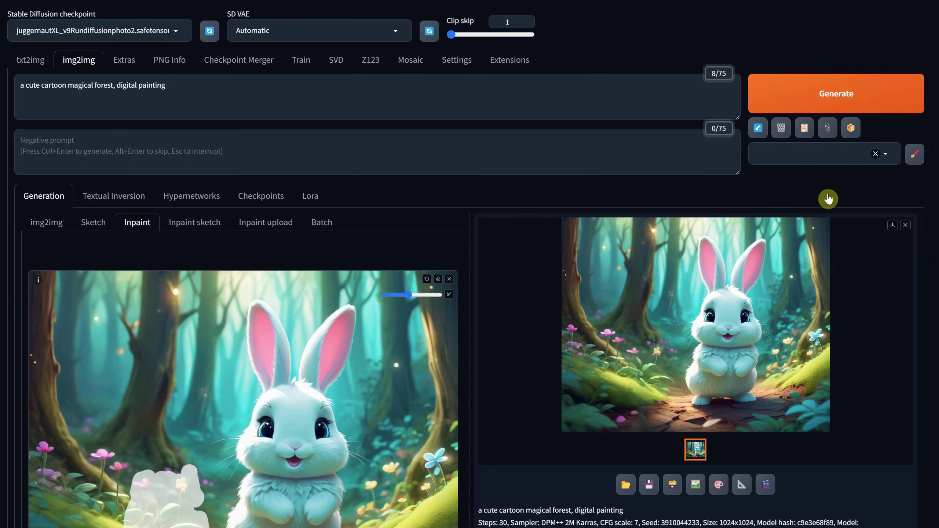
click(705, 354)
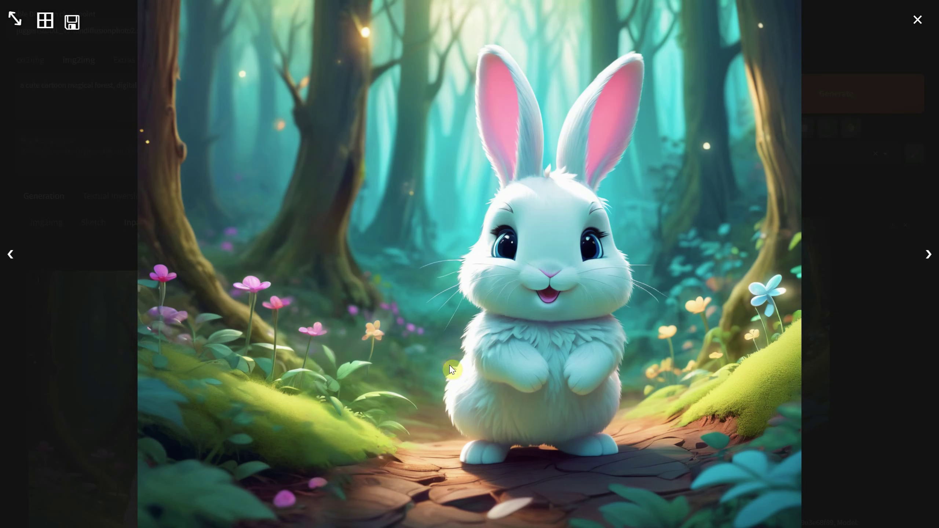
click(917, 20)
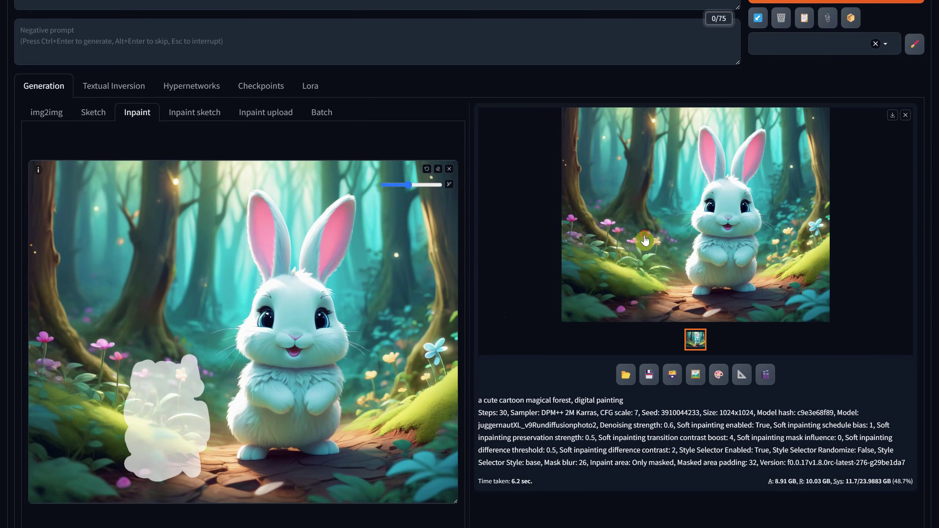
click(645, 241)
Copy the inpainted bunny image to the clipboard from the full-screen viewer
right_click(571, 310)
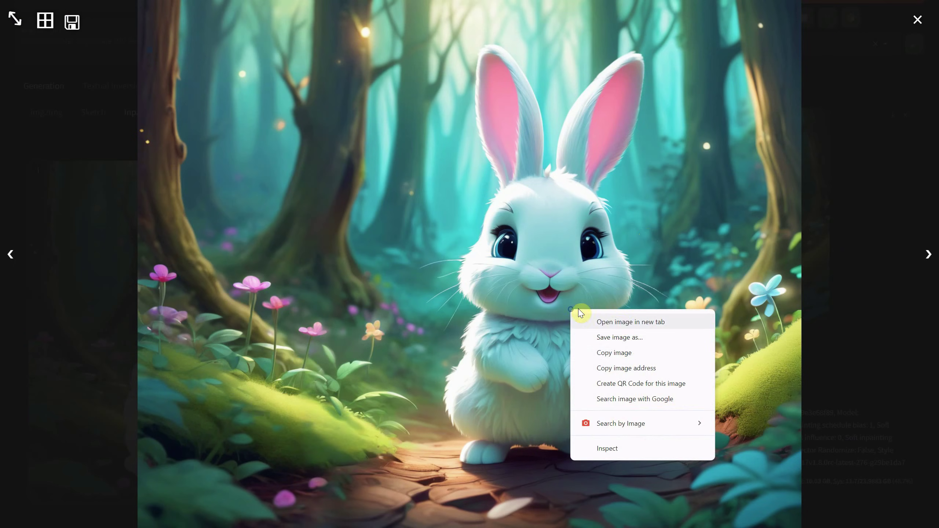
click(626, 352)
key(Escape)
Paste it into the Mosaic tab, expand right only at 0.5, and process the mosaic
click(409, 60)
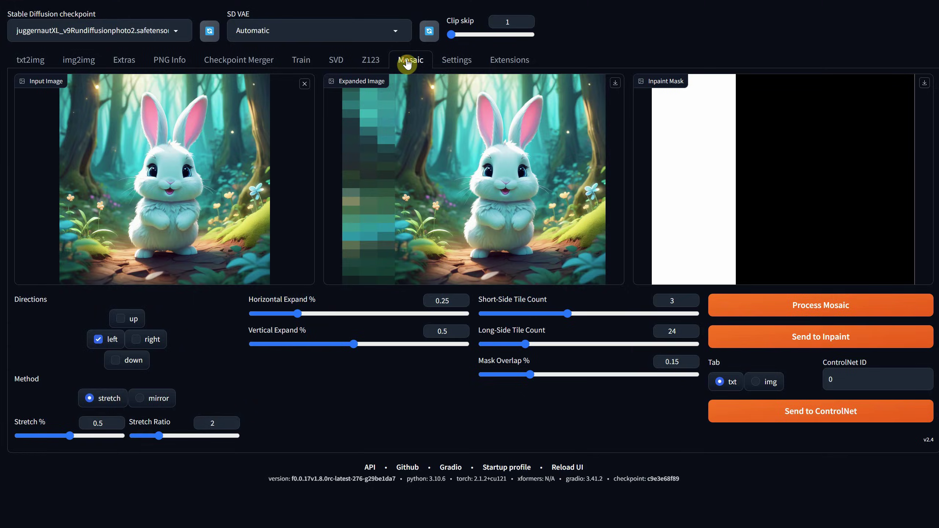
click(304, 84)
key(ctrl+v)
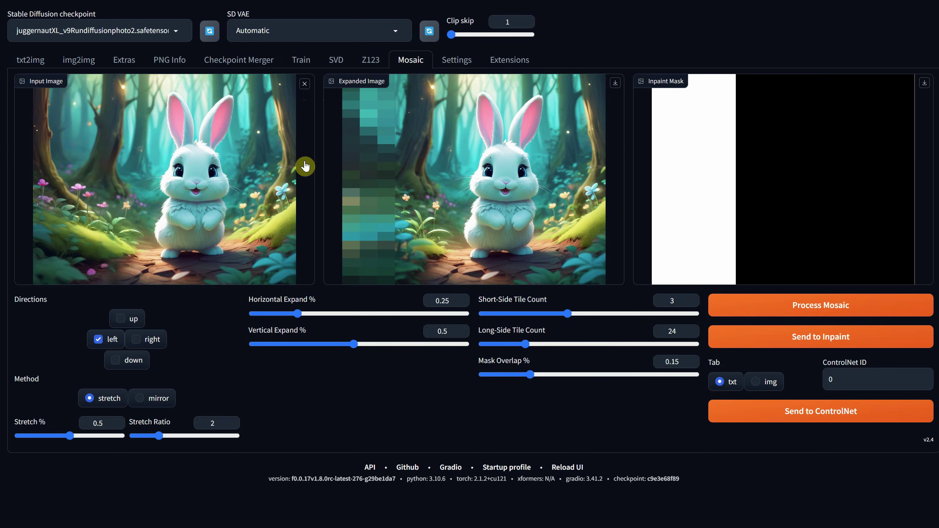
click(102, 342)
click(141, 342)
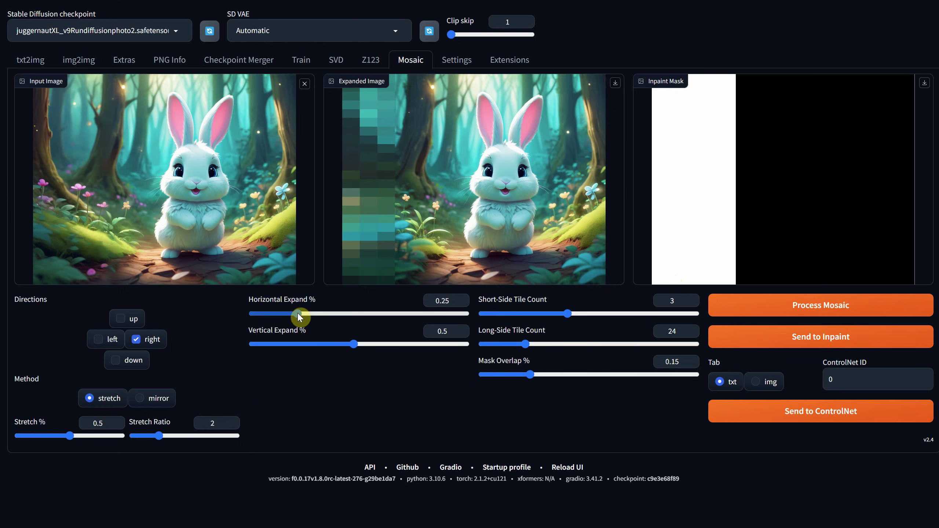
drag(298, 313, 354, 316)
click(785, 310)
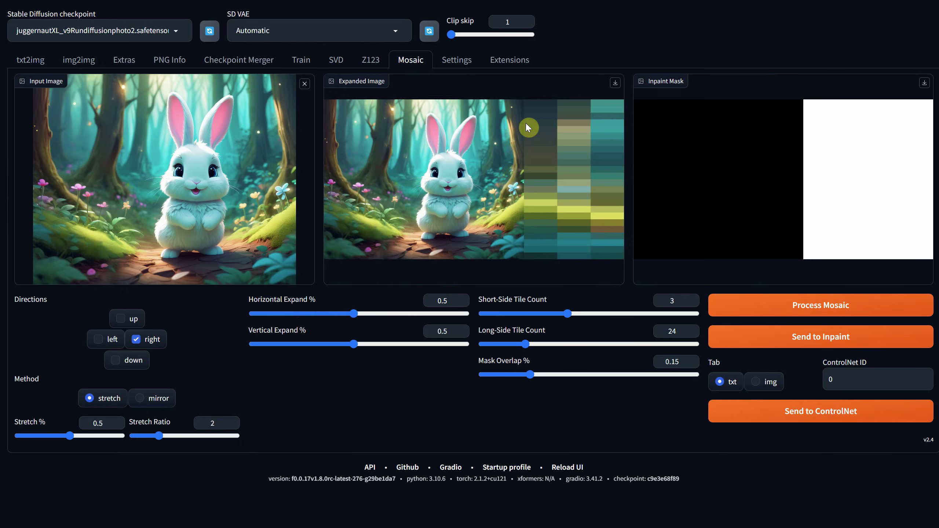
Send the expanded image to inpainting, add 'bunny in a' to the prompt, and keep the input size
click(818, 341)
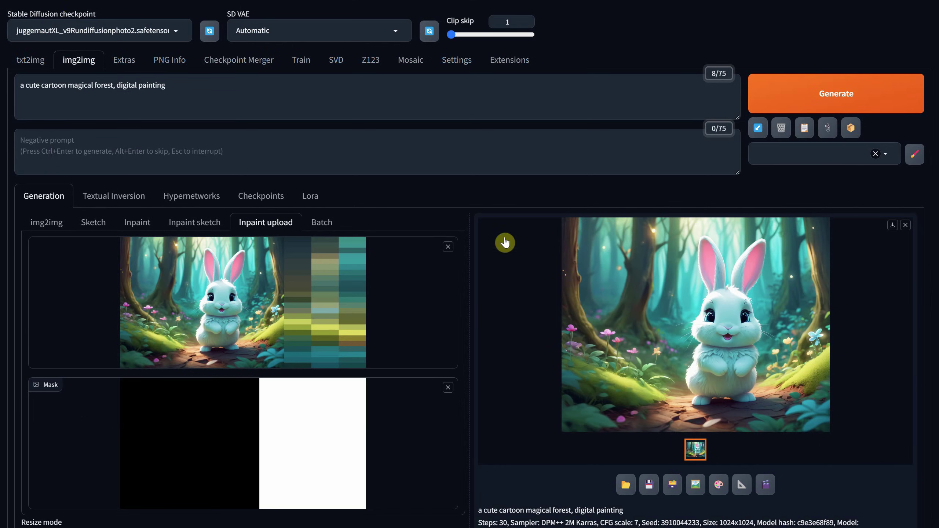
click(68, 82)
text(bunny n)
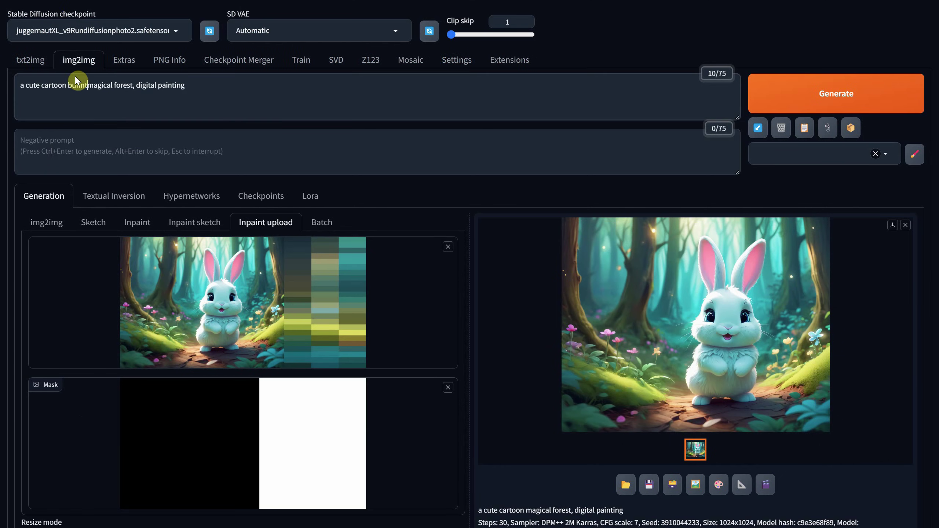
scroll(251, 189, down, 10)
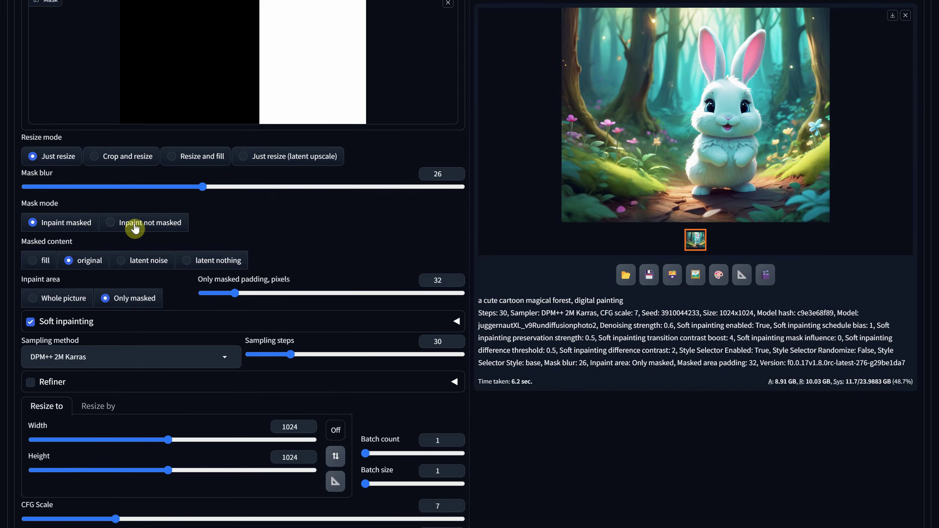
scroll(425, 268, down, 4)
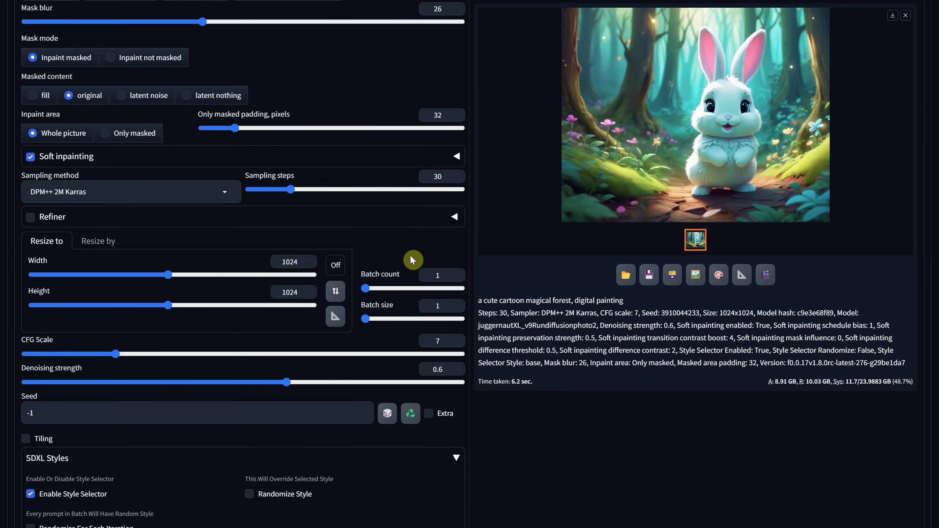
click(124, 252)
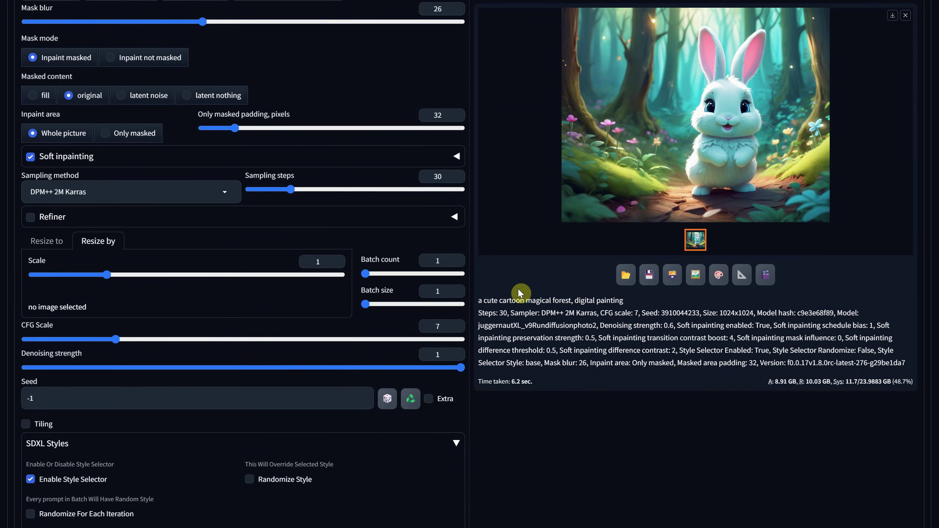
Generate two outpainted 1920×1024 variations and preview the newest full-screen
scroll(839, 285, up, 9)
scroll(837, 280, up, 6)
click(795, 94)
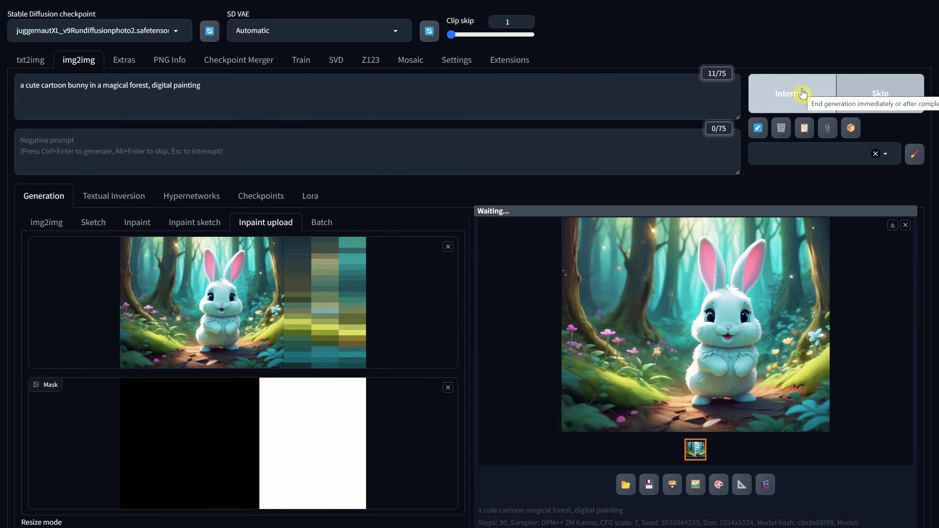
scroll(714, 354, down, 3)
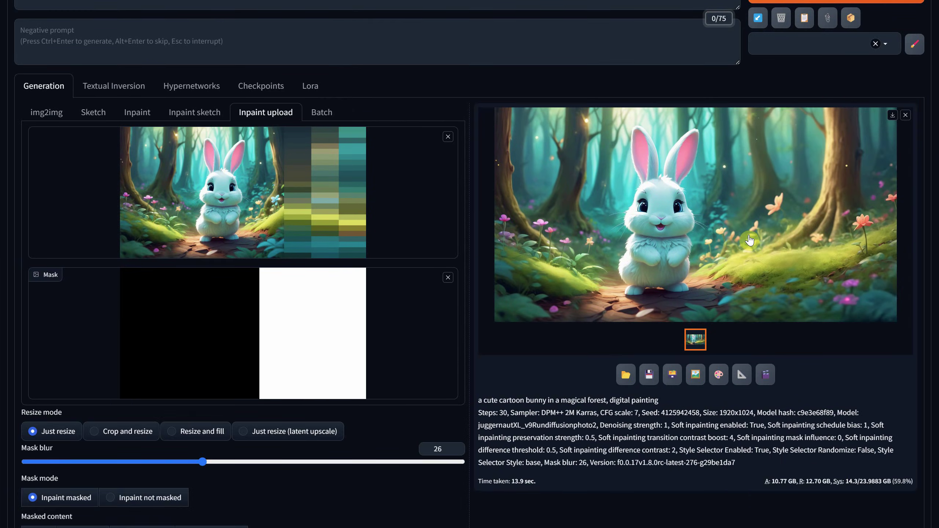
scroll(750, 240, up, 3)
click(818, 94)
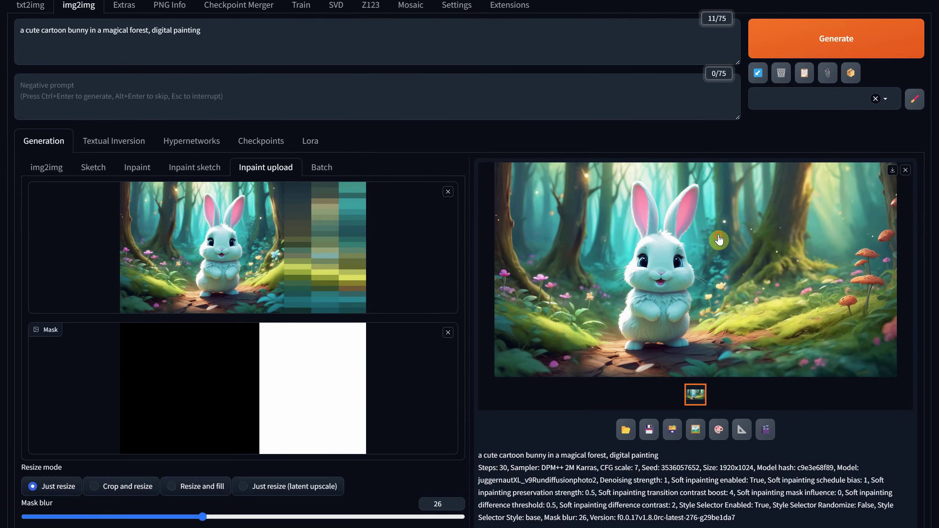
click(721, 240)
click(719, 235)
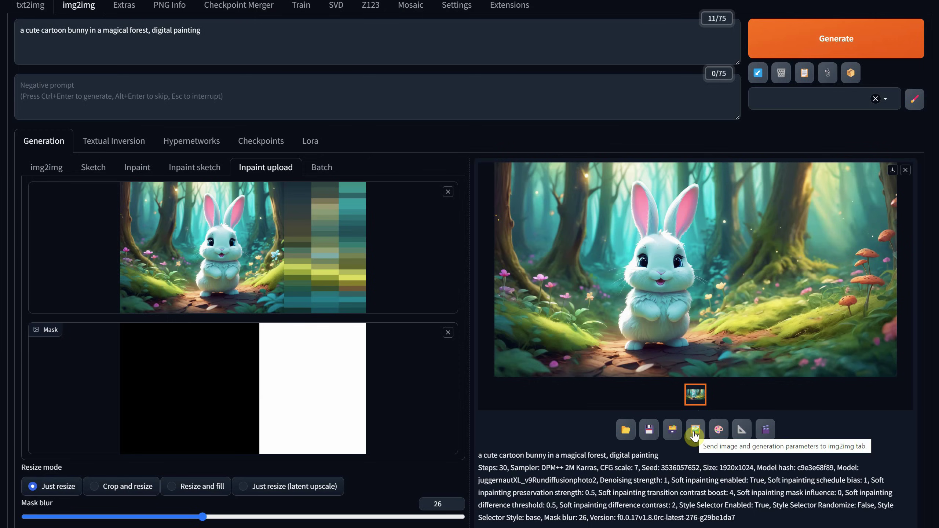
Send the wide bunny image to img2img and lower Denoising strength to 0.45
click(695, 431)
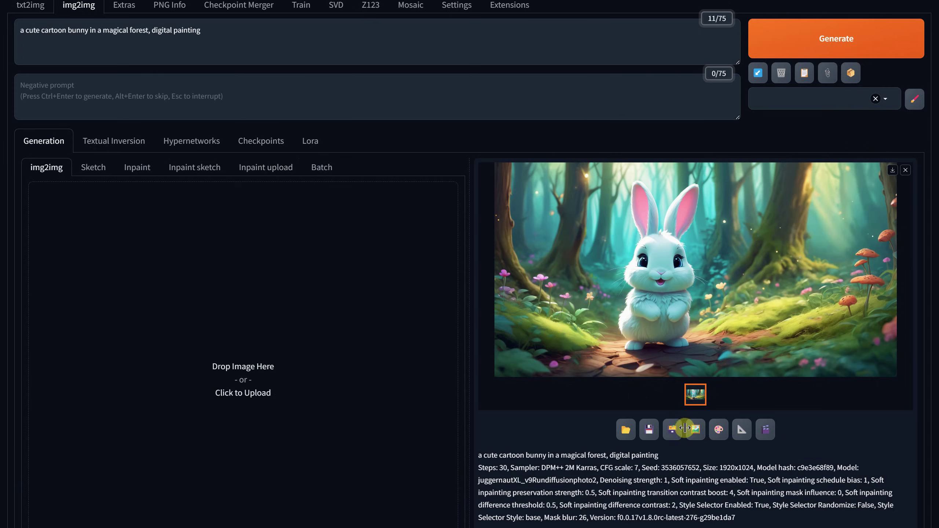
scroll(336, 275, down, 4)
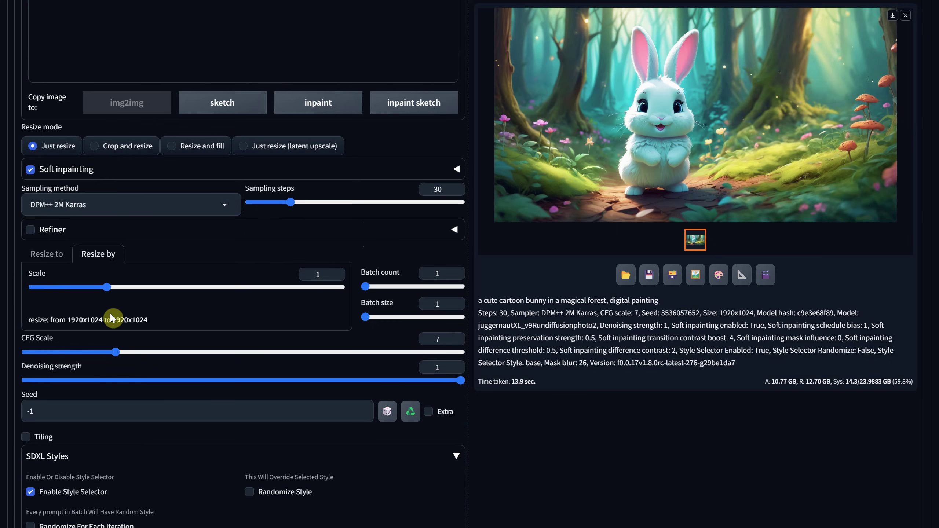
scroll(176, 321, up, 2)
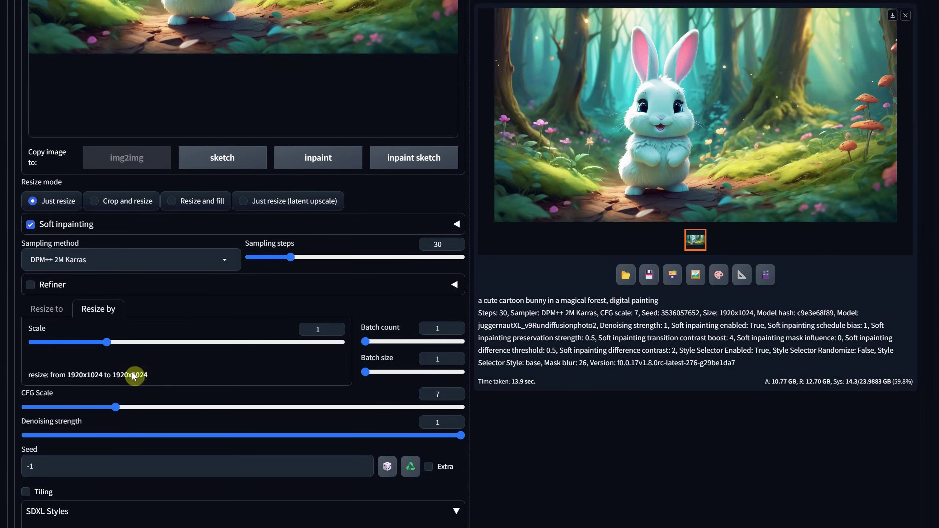
scroll(370, 334, down, 2)
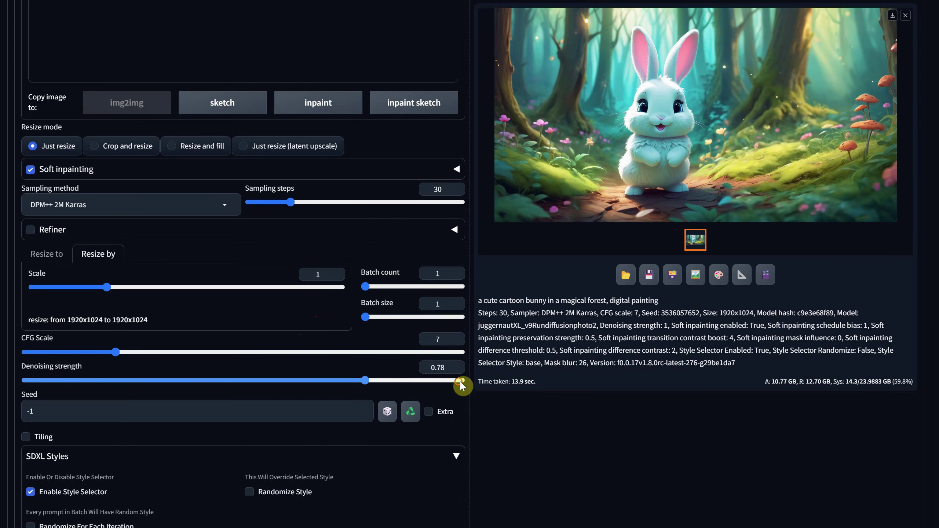
drag(462, 383, 232, 385)
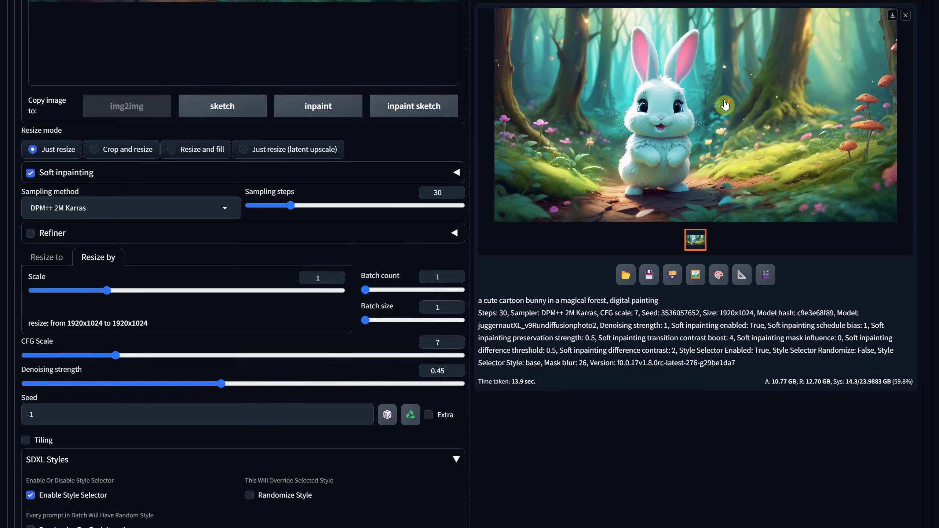
scroll(464, 259, up, 10)
Run the 0.45-denoise refinement pass and check the 1920×1024 result full-screen
click(784, 106)
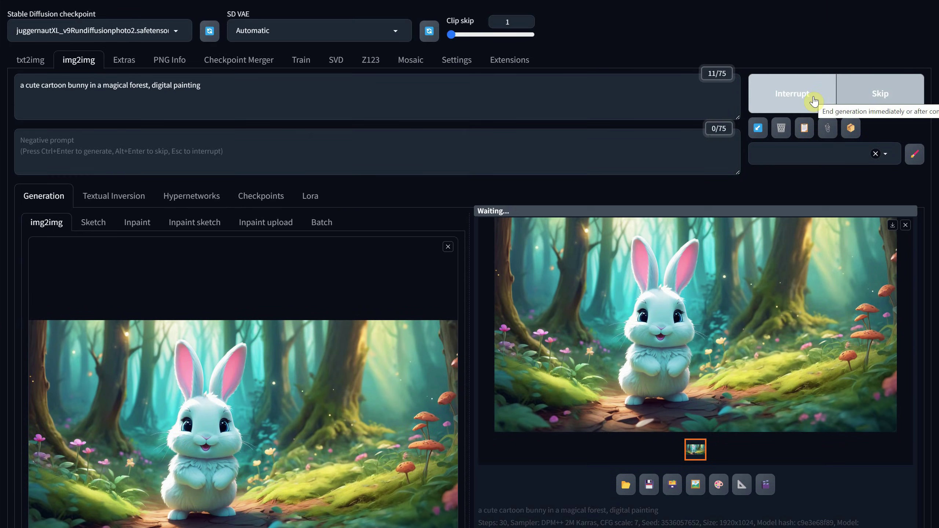
scroll(797, 101, down, 3)
click(680, 228)
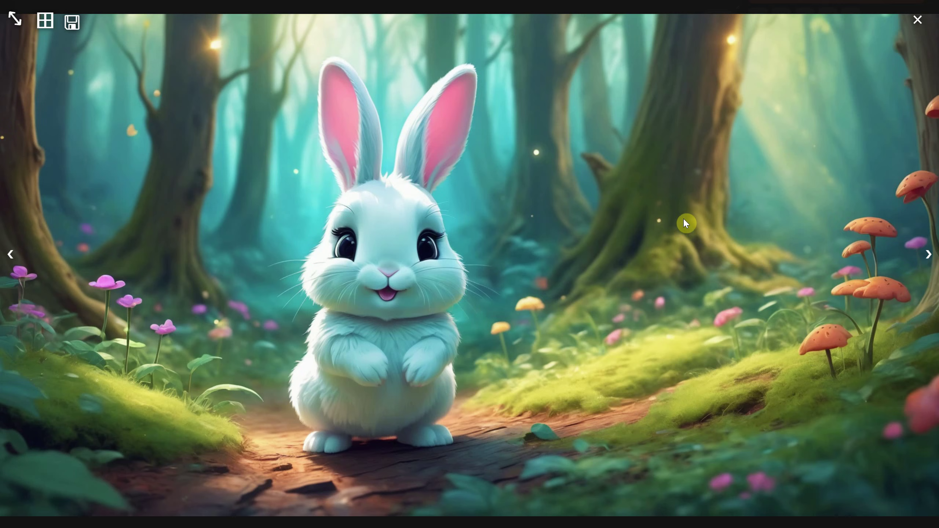
click(918, 20)
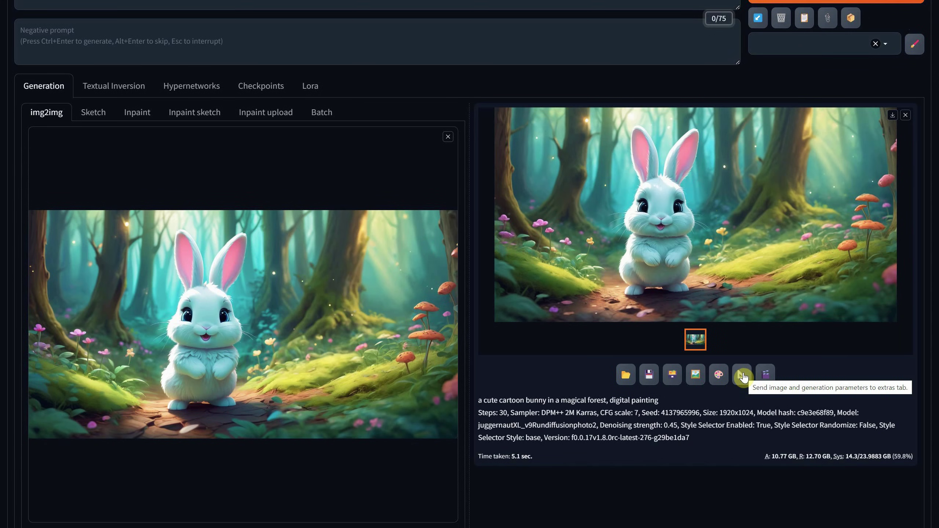
Send the refined image to Extras and choose DAT x2 as Upscaler 1
click(742, 376)
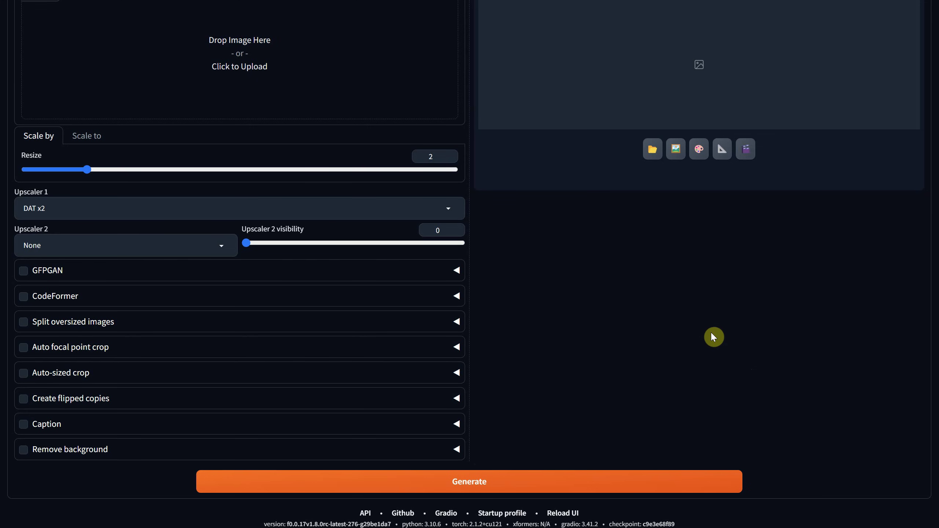
click(127, 205)
click(119, 272)
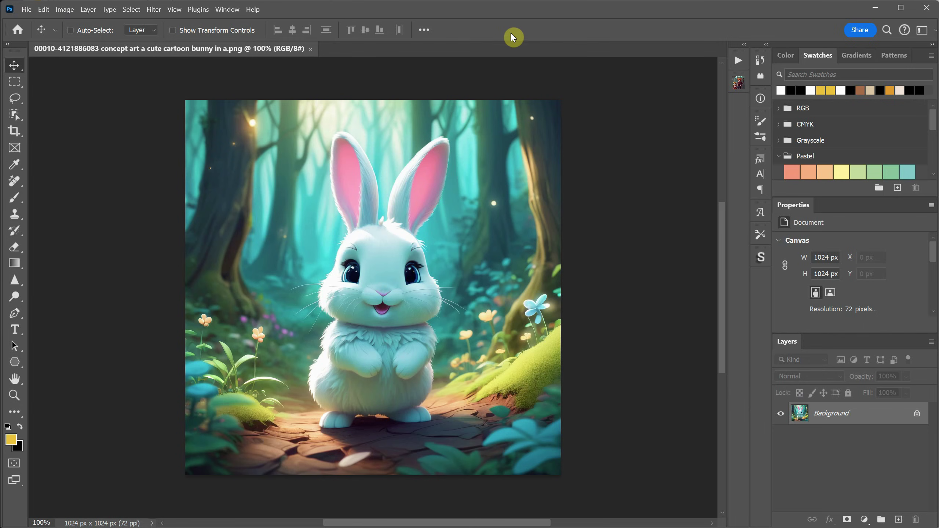
Set up the Crop tool with Generative Expand as the fill for new canvas
click(14, 132)
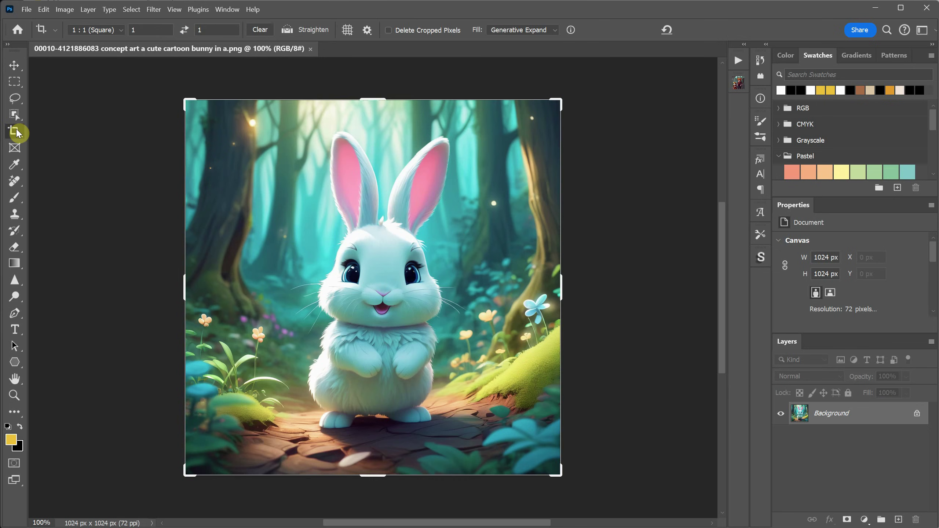
click(521, 31)
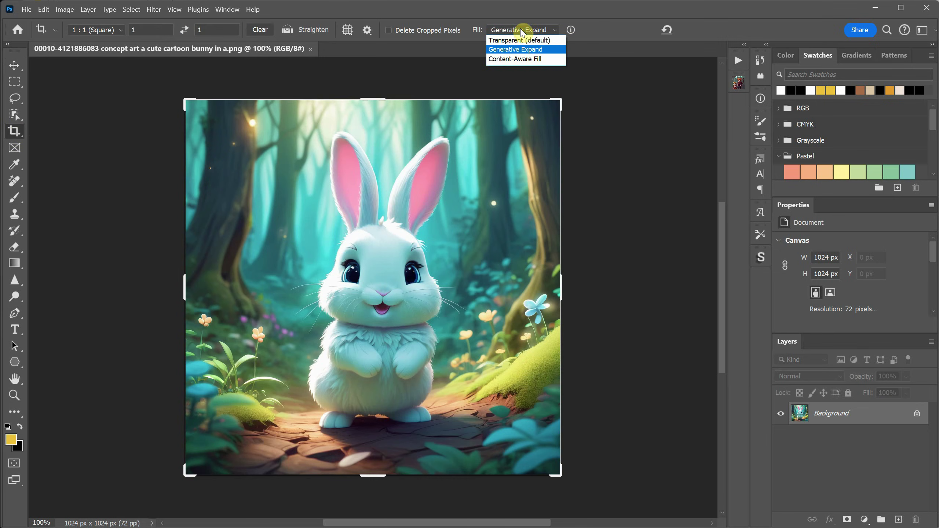
click(521, 49)
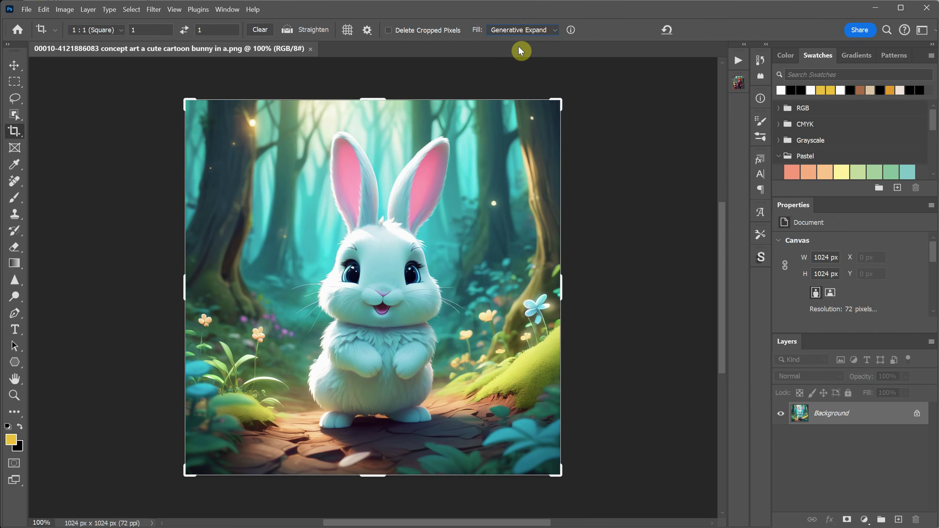
drag(562, 288, 586, 285)
Use a 16:9 ratio, extend the frame on both sides, and commit the expansion
click(261, 29)
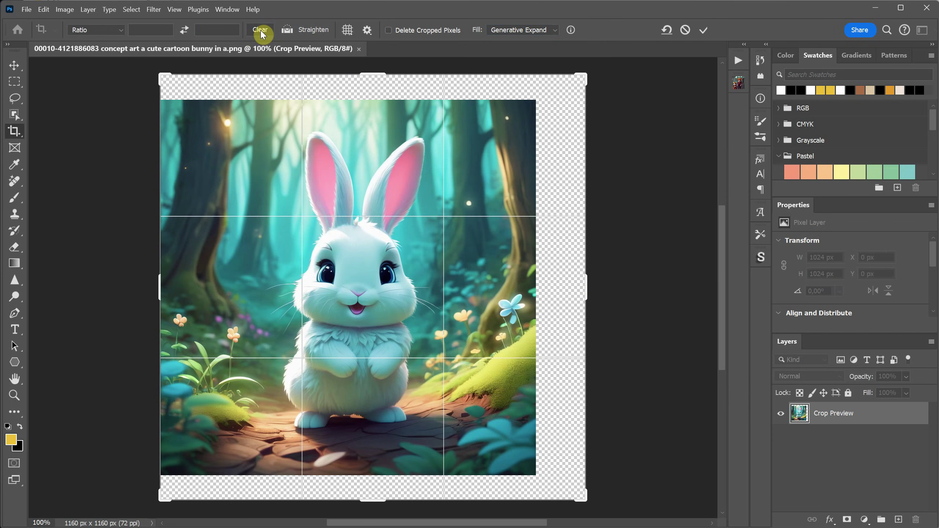
click(109, 29)
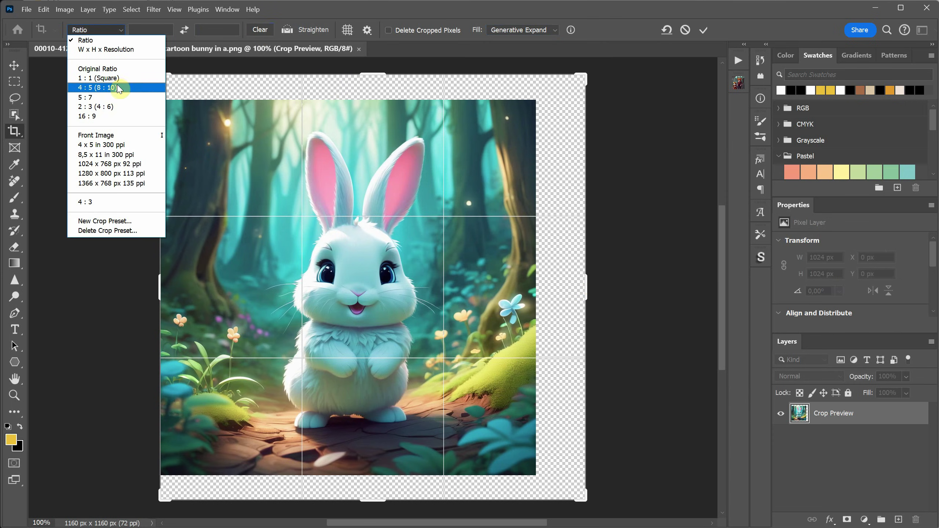
click(111, 117)
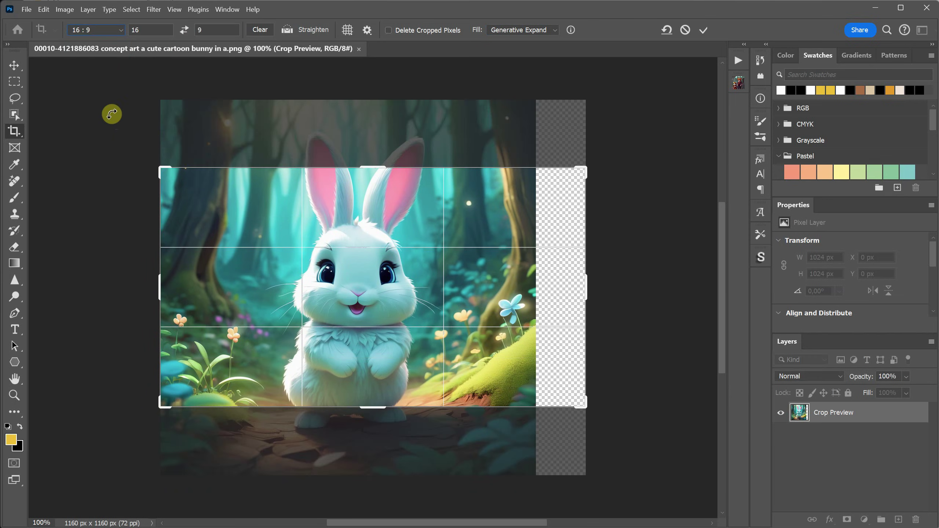
drag(583, 170, 623, 114)
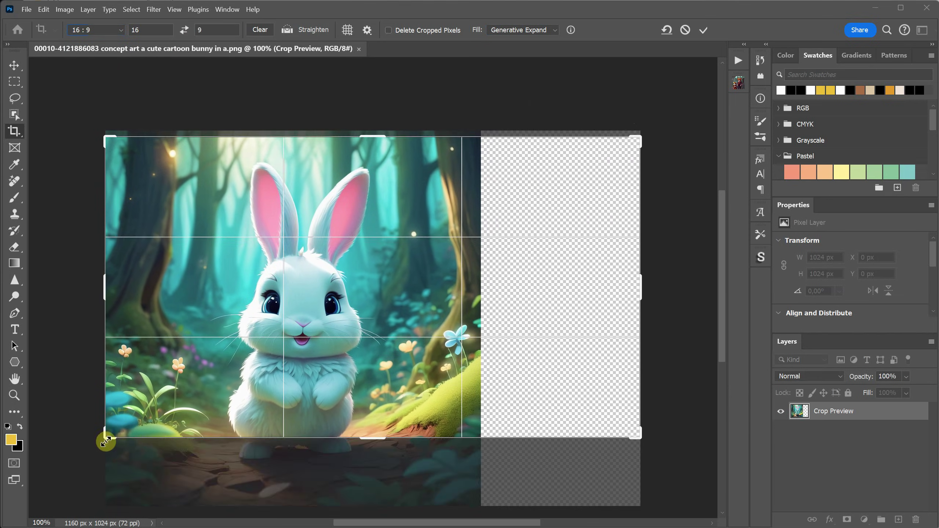
drag(105, 440, 51, 468)
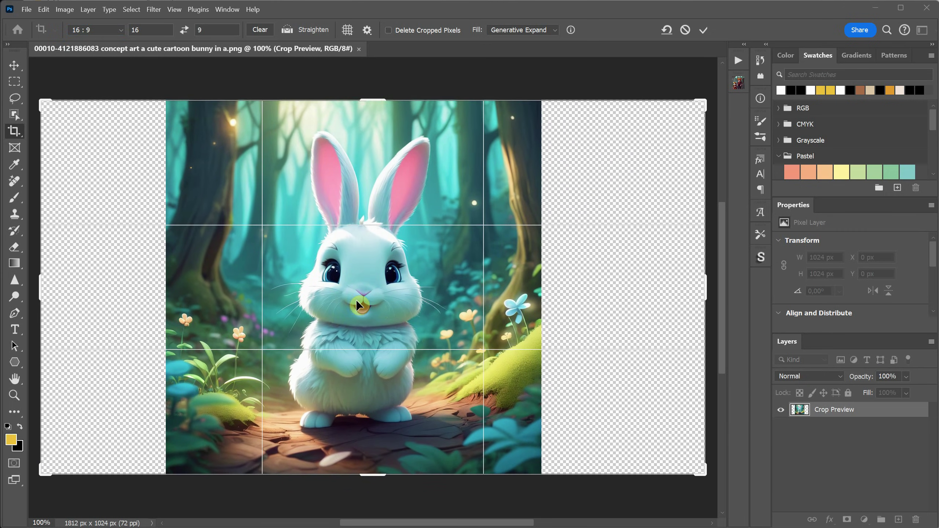
click(704, 30)
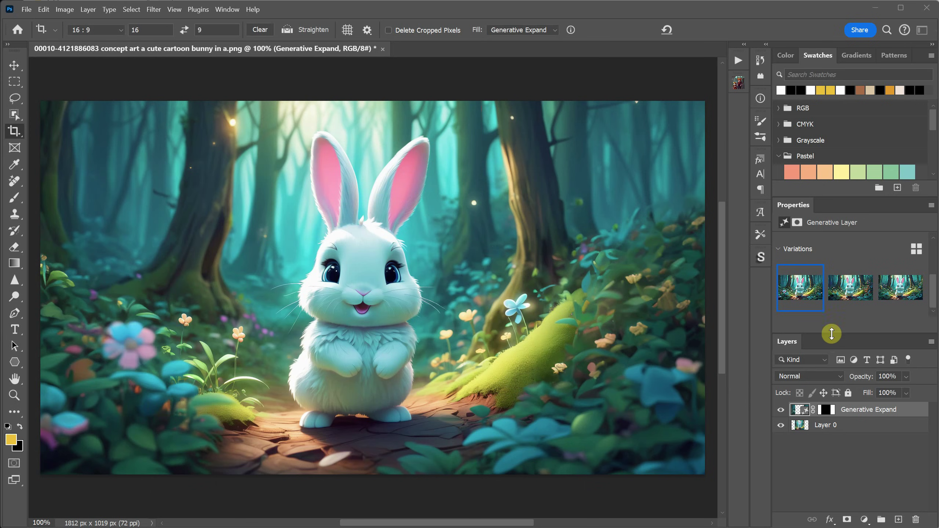
Choose the third Generative Expand variation and flatten the image into one Background layer
click(847, 328)
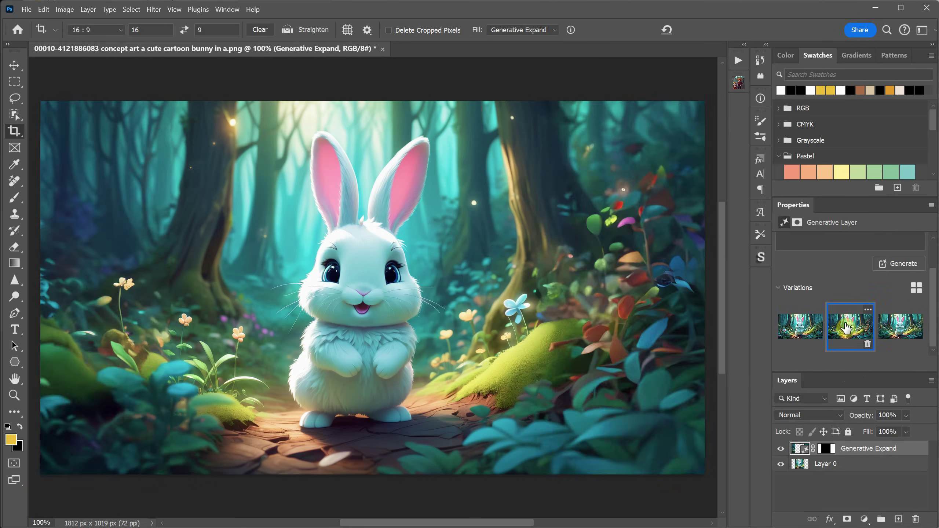
click(888, 327)
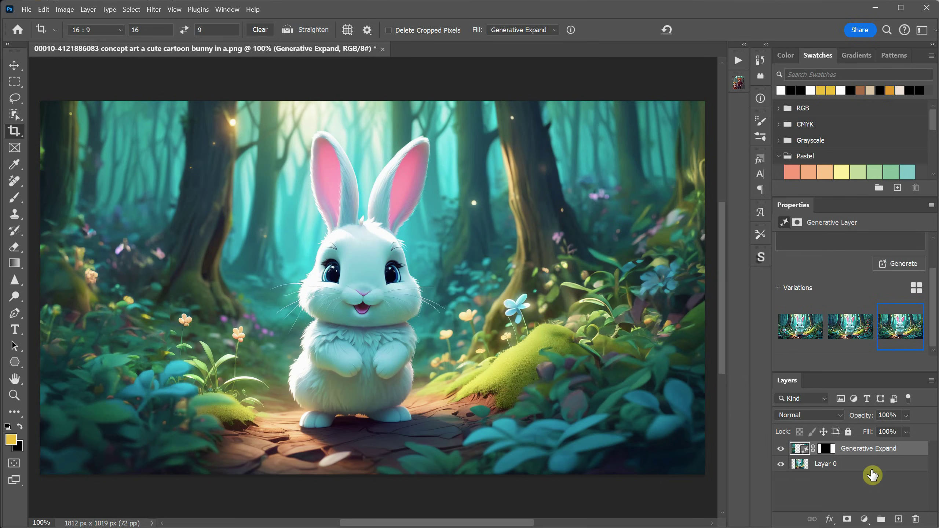
right_click(853, 452)
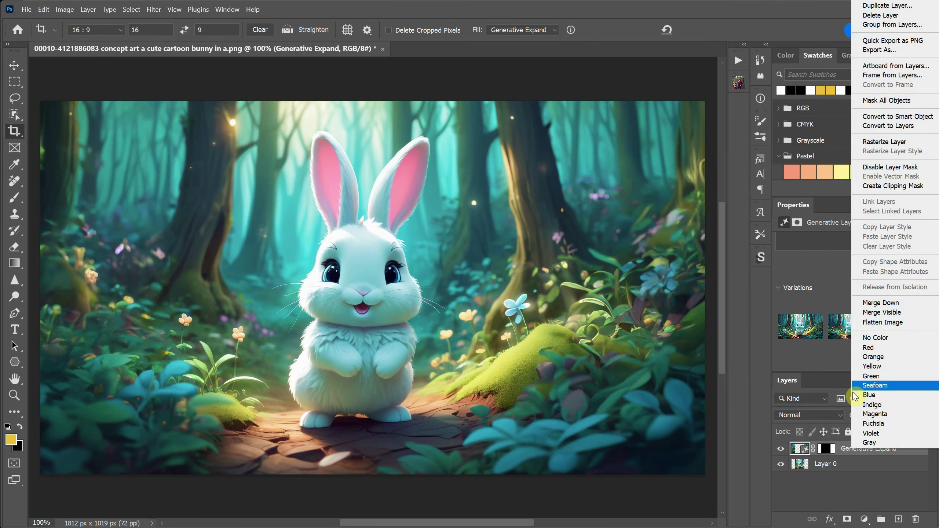
click(886, 323)
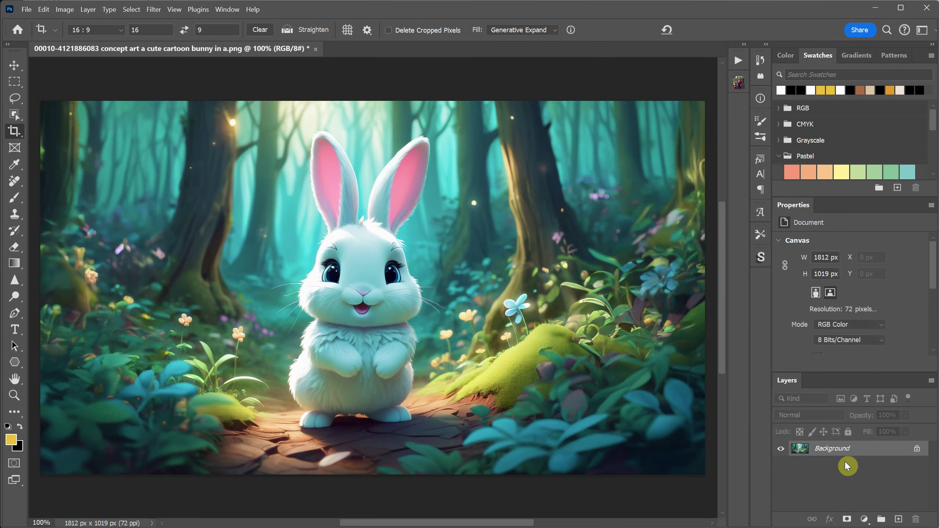
Generative-fill a rectangular selection on the right with the prompt 'digital painting of flowers, magical'
key(m)
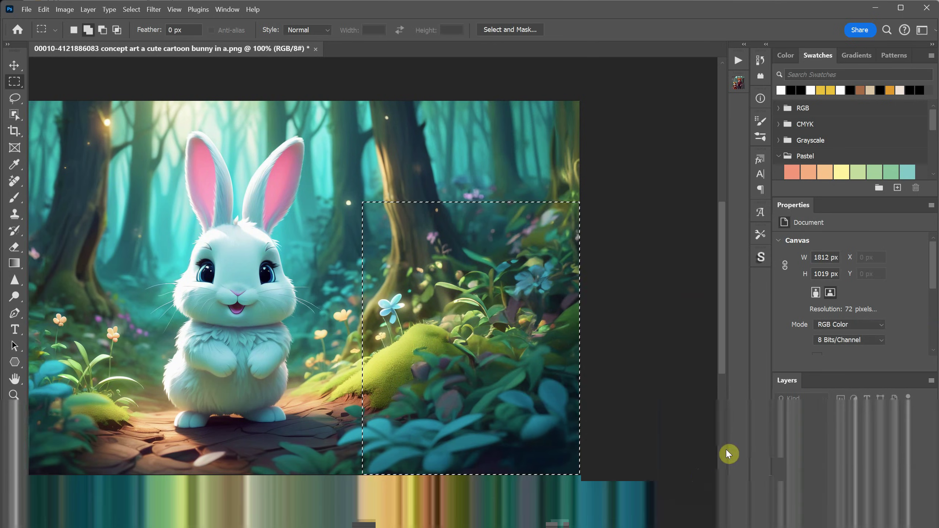
scroll(546, 417, down, 1)
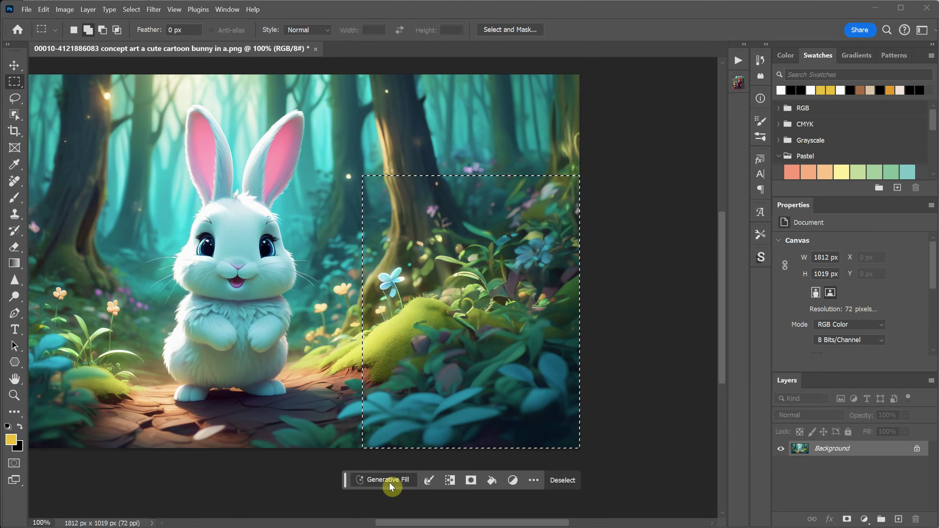
click(392, 487)
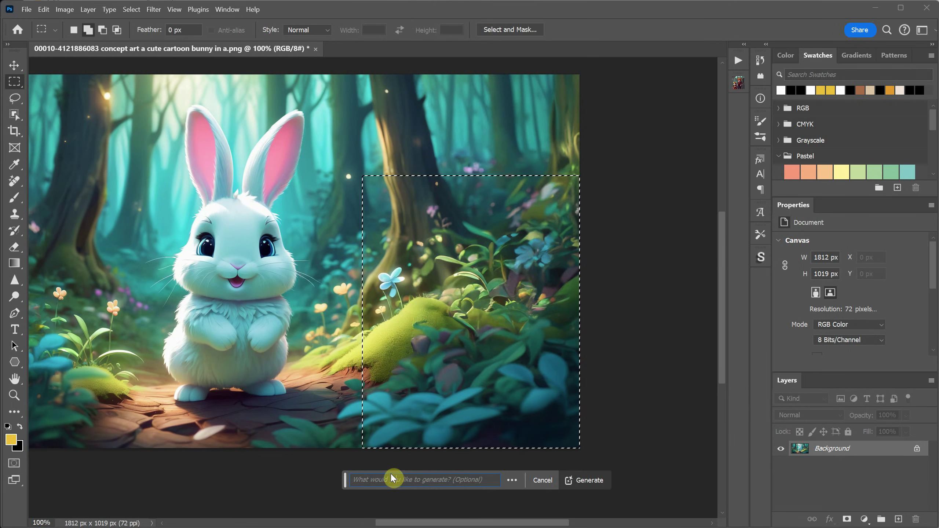
text(digital painting of flowers, magical)
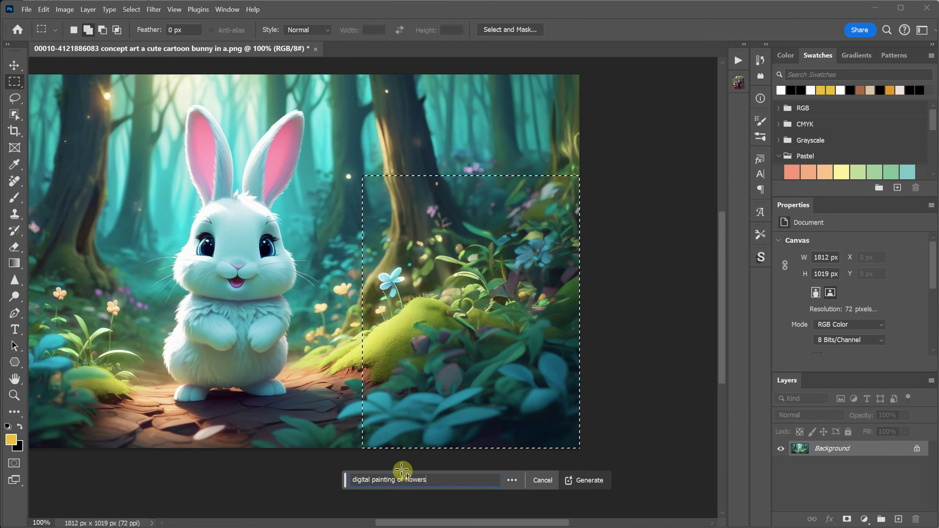
click(591, 479)
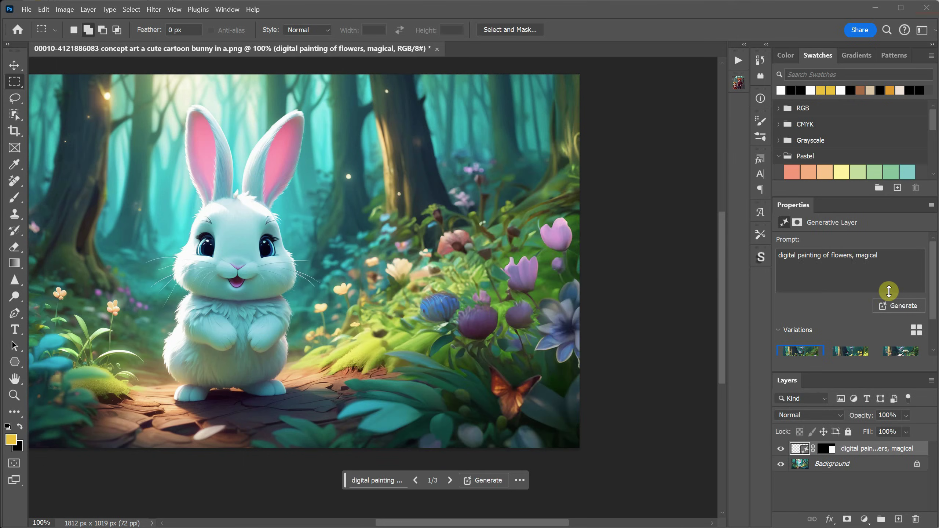
Choose the third flower variation and flatten it into the Background layer
scroll(829, 320, down, 1)
scroll(843, 331, down, 1)
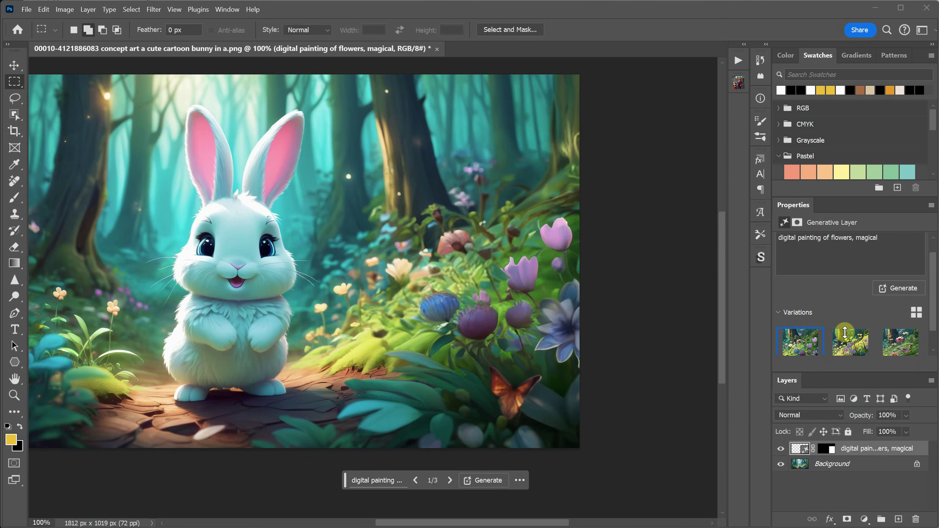
click(845, 333)
click(898, 347)
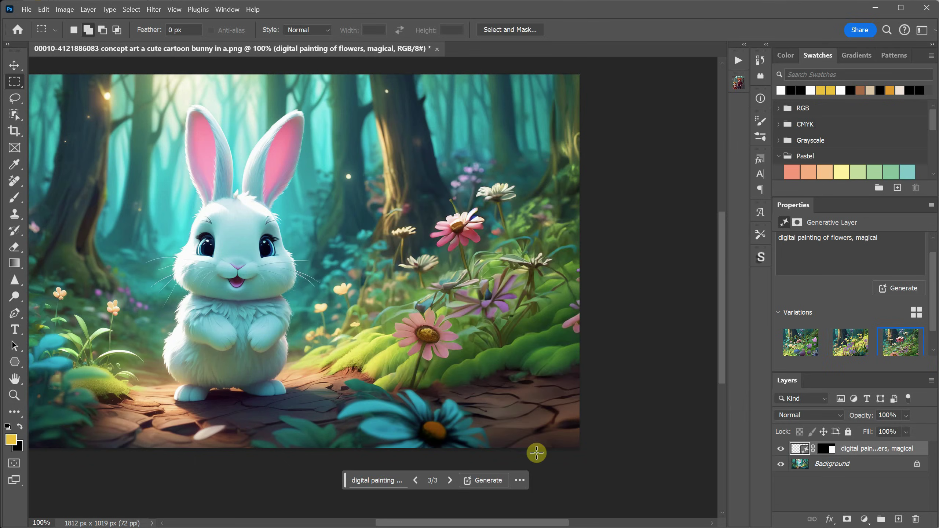
right_click(861, 450)
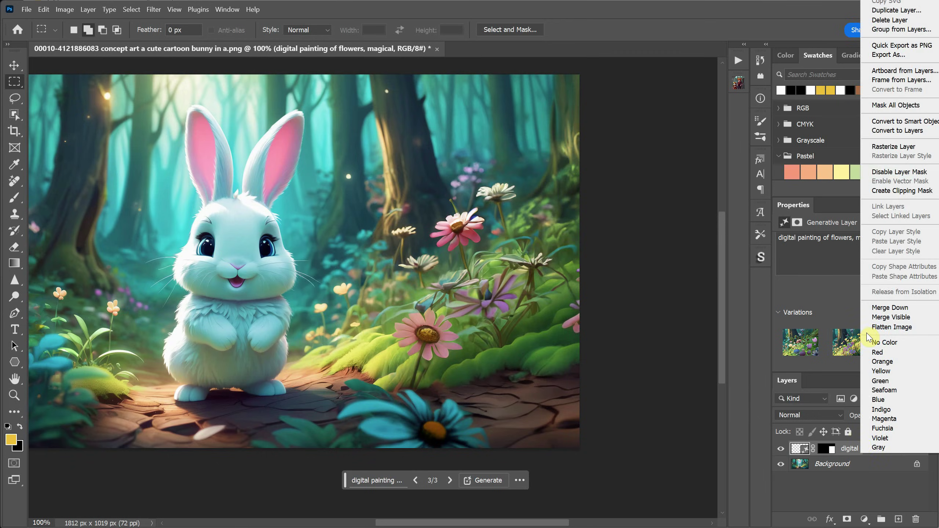
click(887, 333)
Generative-fill the lower-left selection with the prompt 'flowers in a magical orest, st, exotic, digital pai'
scroll(242, 261, down, 1)
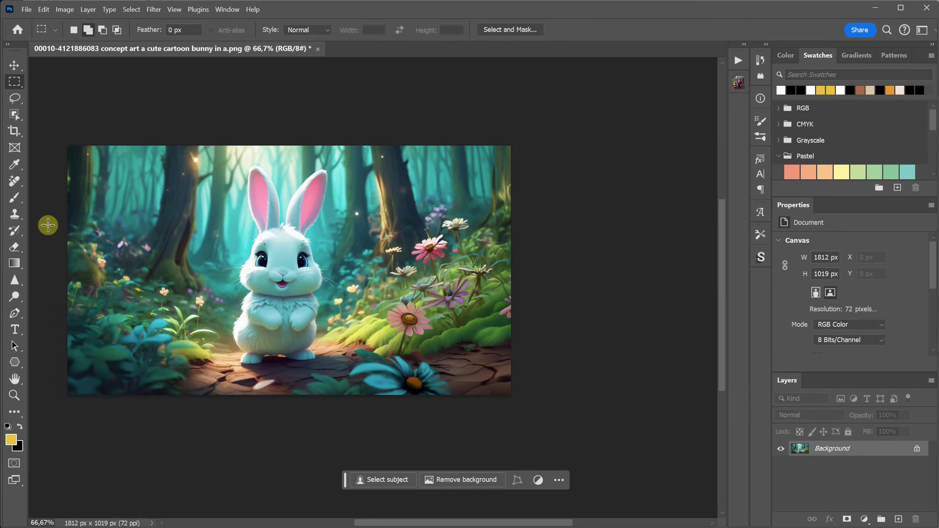
drag(67, 223, 220, 407)
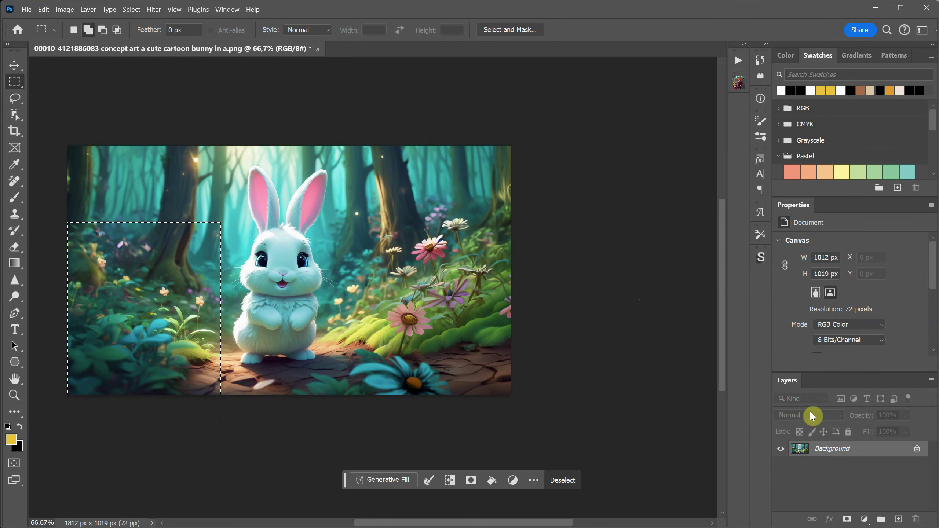
click(370, 490)
text(flo)
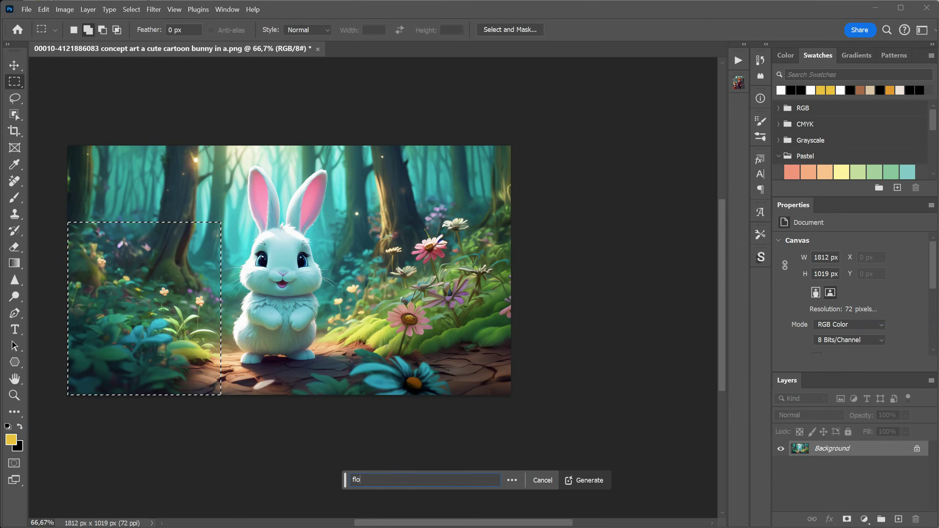
text(wers in a mag)
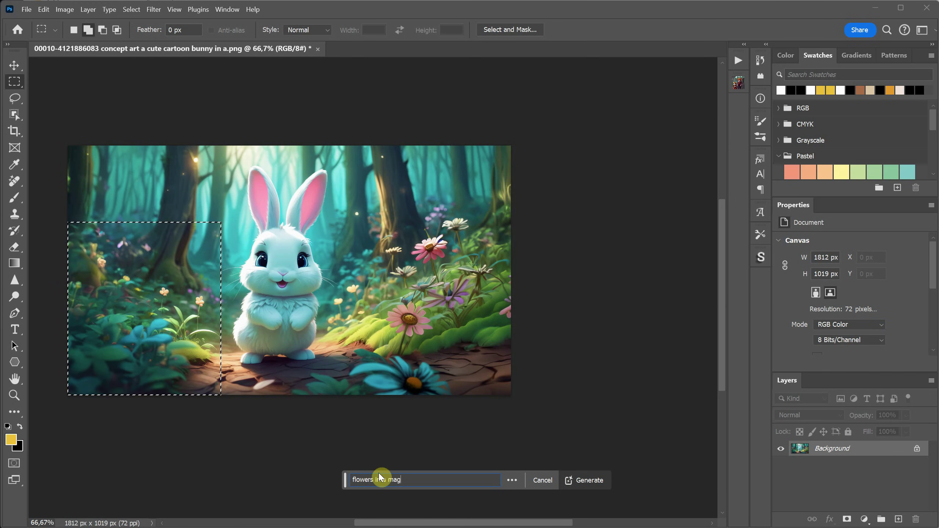
text(ical orest, )
text(st, e)
text(xoti)
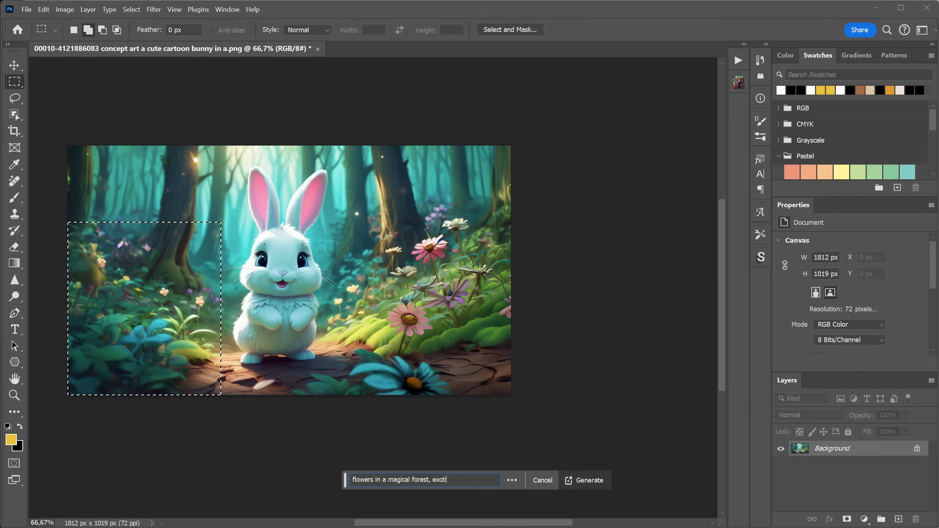
text(c, digital painting)
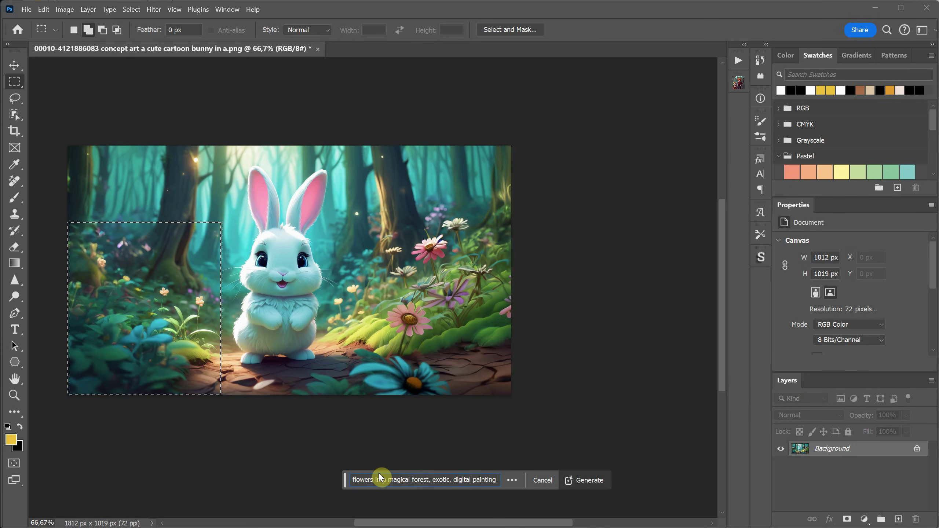
click(592, 481)
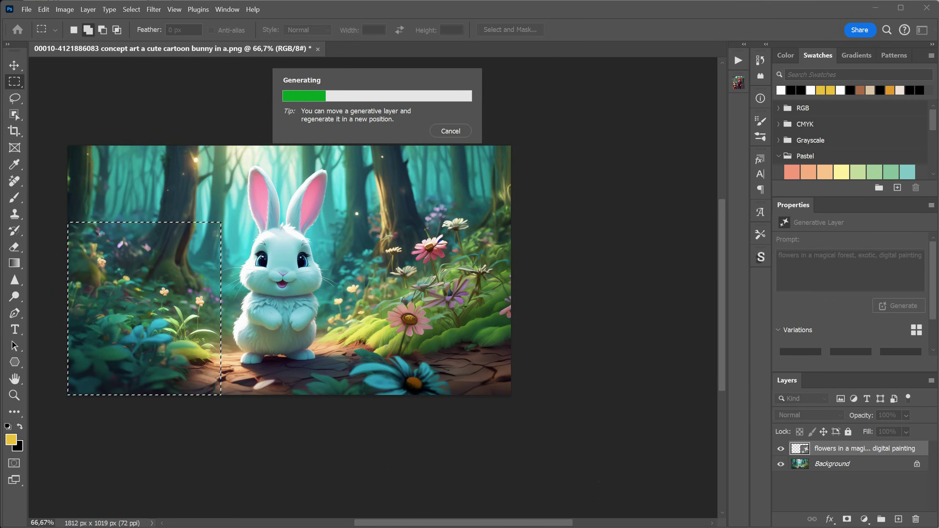
Keep the third exotic-flower variation and flatten the image into one Background layer
scroll(852, 310, down, 1)
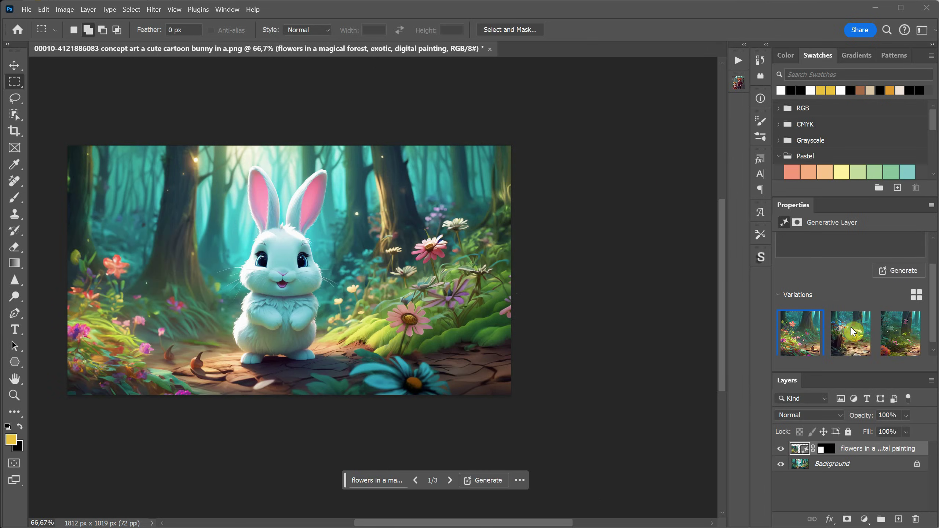
click(847, 337)
click(901, 344)
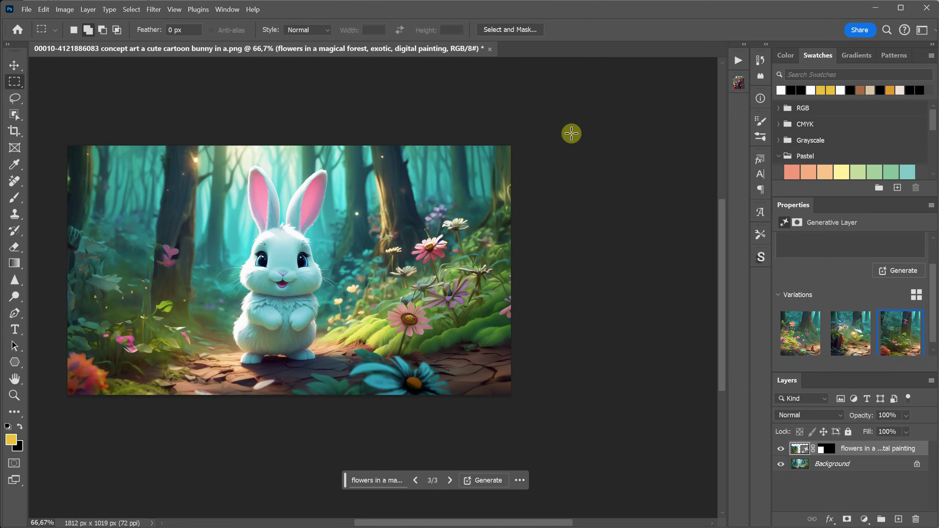
right_click(838, 465)
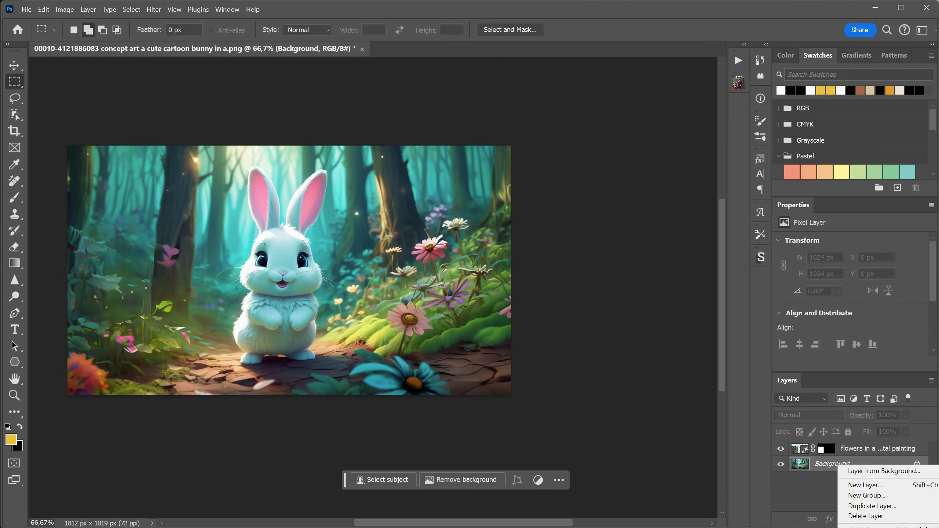
click(884, 525)
scroll(407, 198, up, 2)
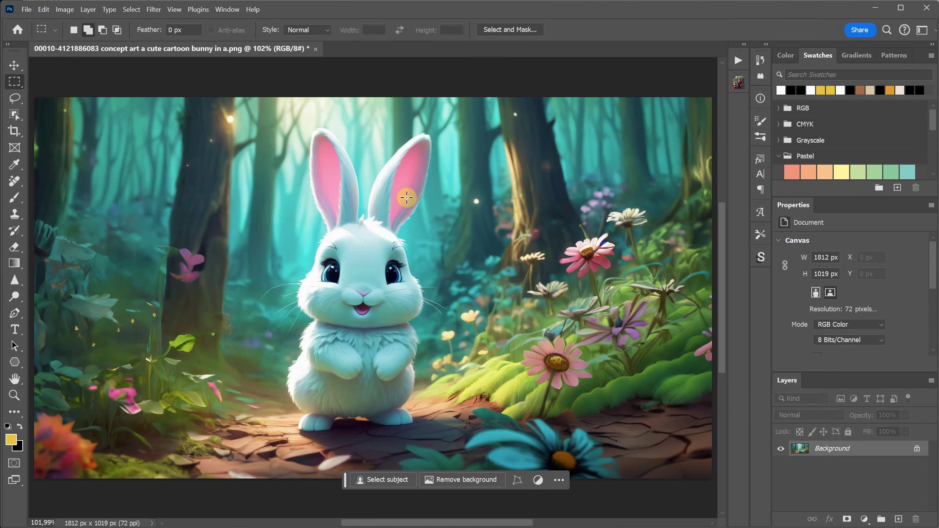